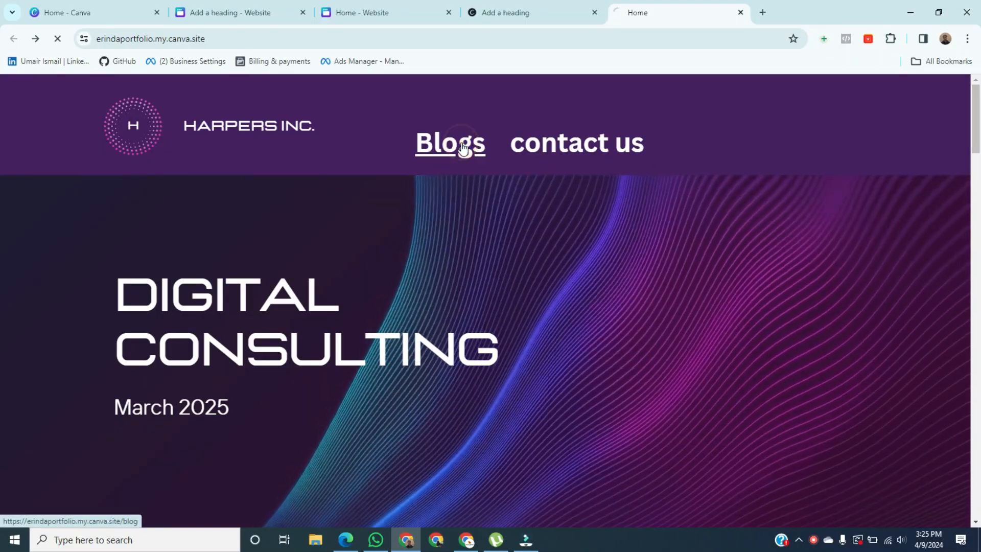
# Open the Blogs page from the header of the published Harpers Inc. site.
pyautogui.click(462, 148)
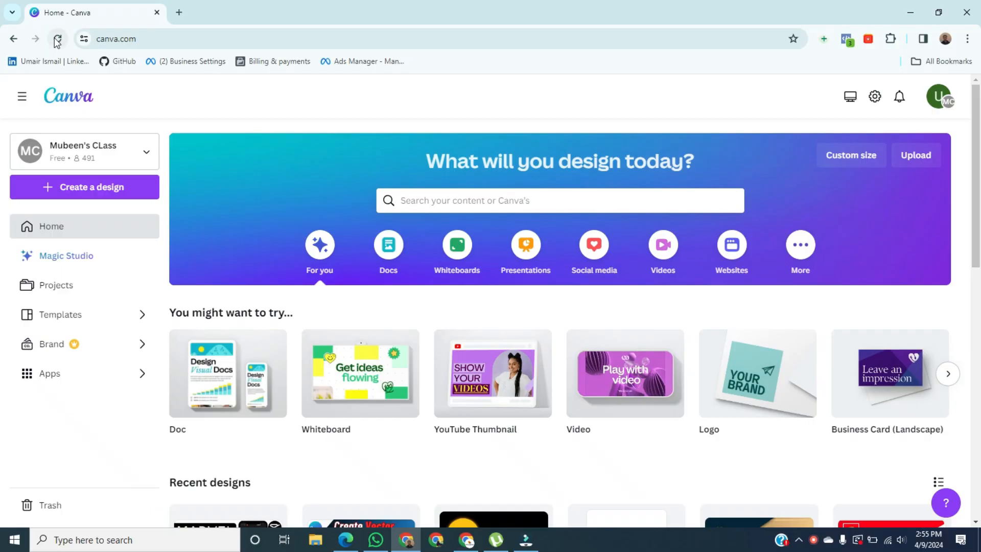
# Search the design types for "website" and create a new blank Website design.
pyautogui.click(77, 191)
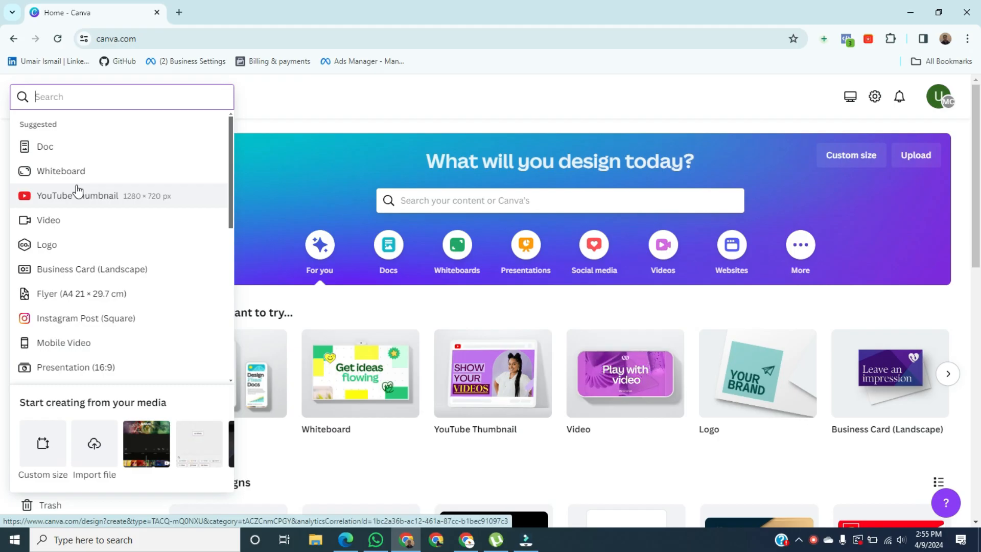
pyautogui.write('we')
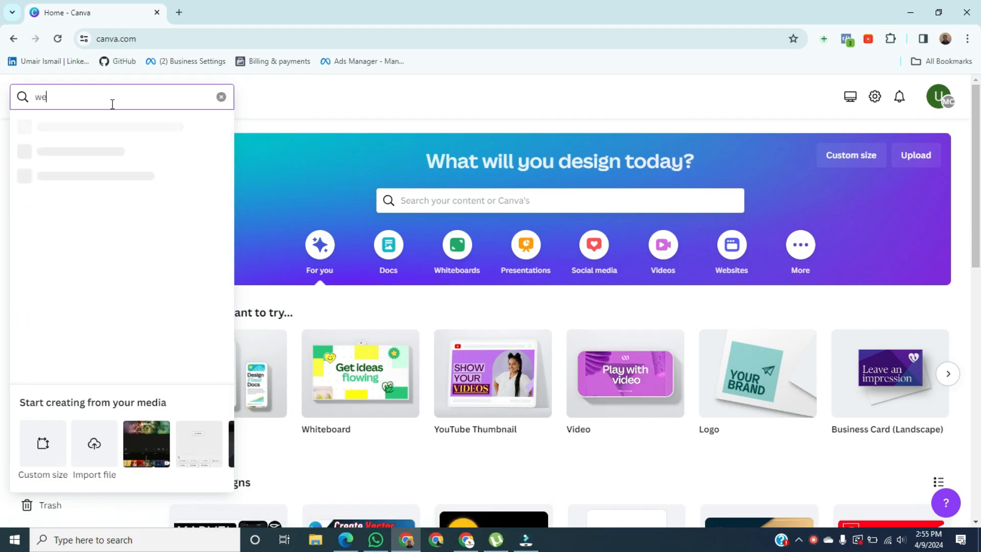
pyautogui.write('bsite')
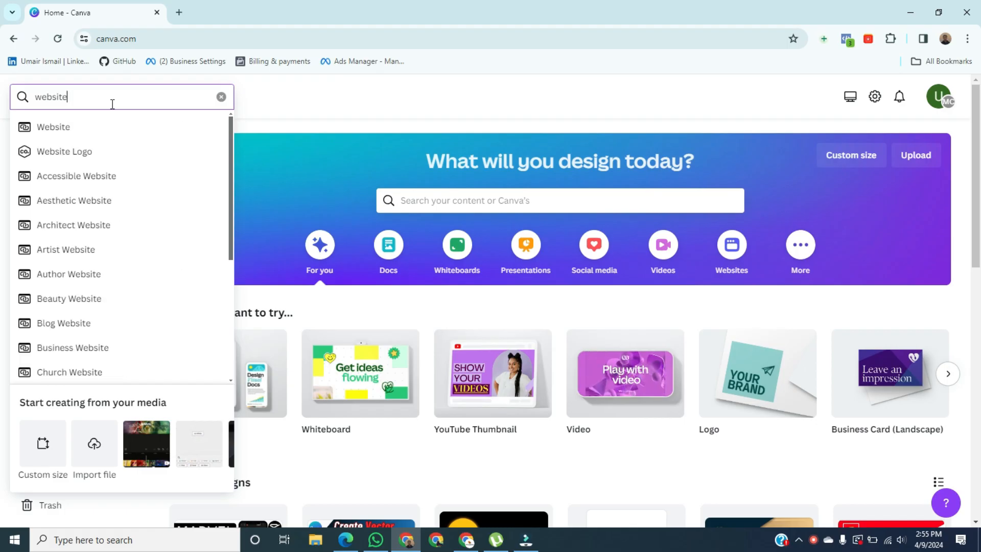
pyautogui.click(120, 129)
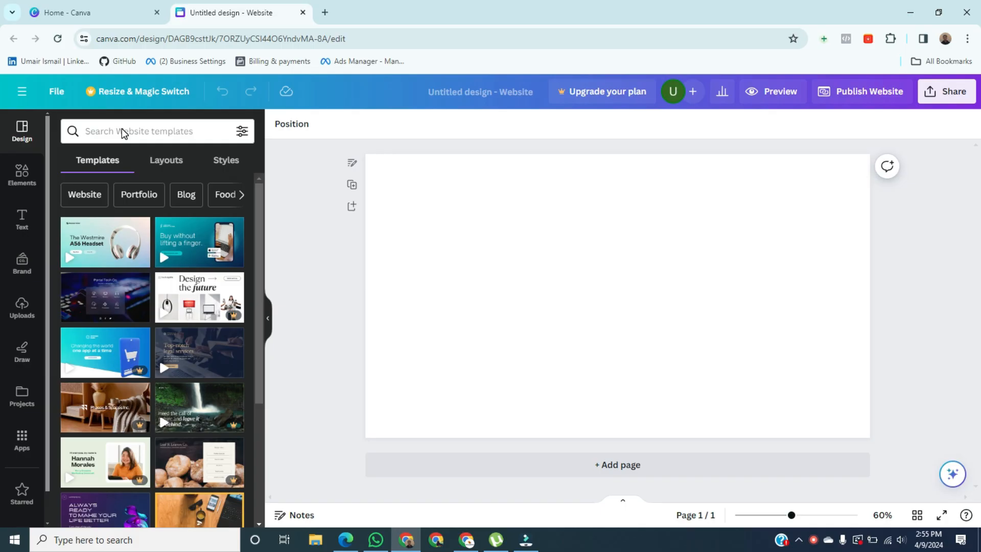
# Browse the website templates and open the violet and dark blue Digital Consulting template.
pyautogui.moveTo(257, 231); pyautogui.dragTo(267, 435)
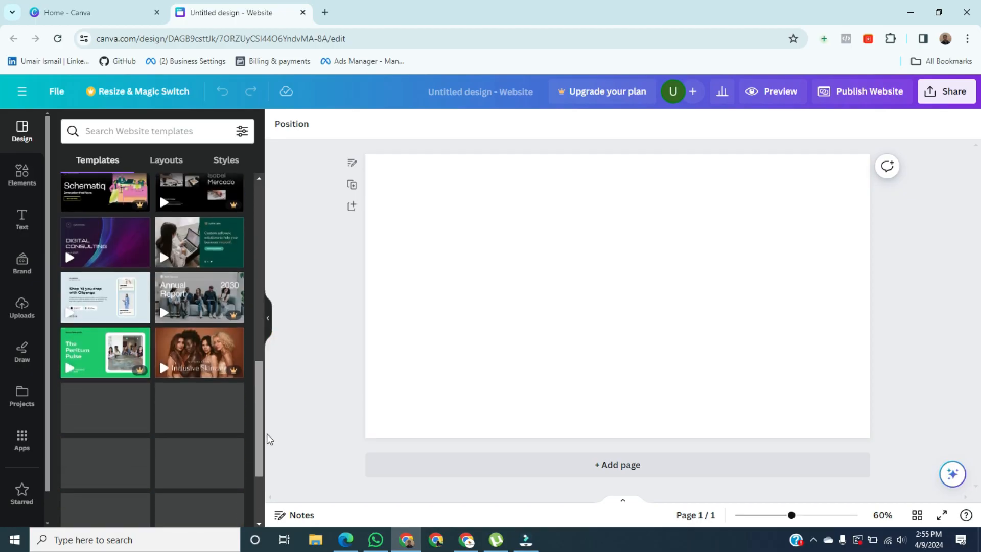
pyautogui.moveTo(110, 248)
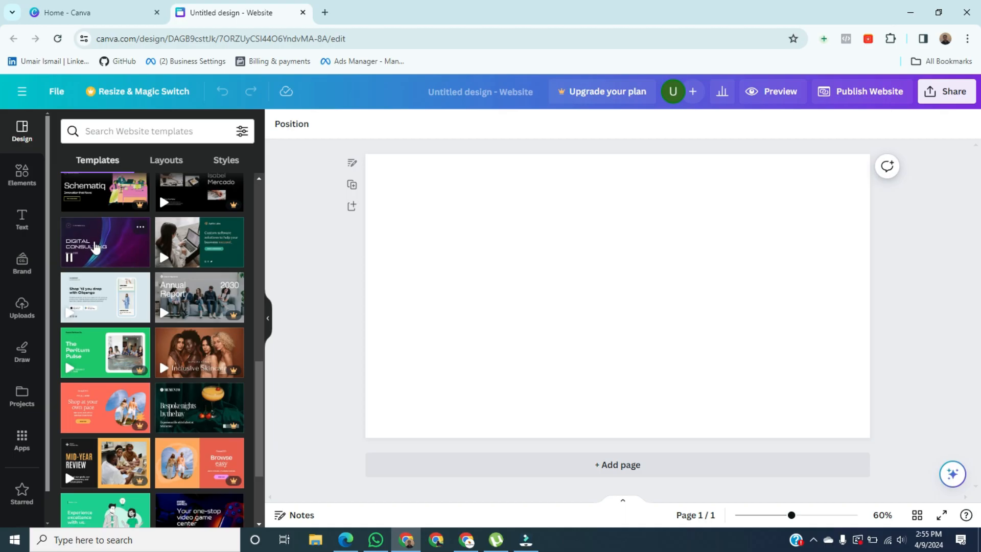
pyautogui.click(95, 246)
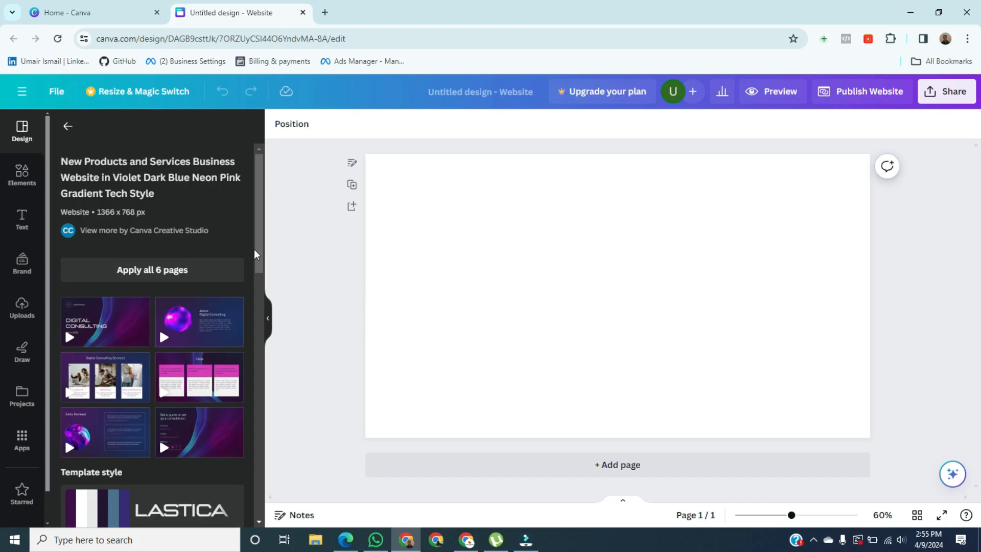
# Apply the template's Digital Consulting cover to the blank page and add its About Digital Consulting page as a new page.
pyautogui.moveTo(257, 254)
pyautogui.mouseDown()
pyautogui.moveTo(271, 327)
pyautogui.moveTo(262, 260)
pyautogui.mouseUp()
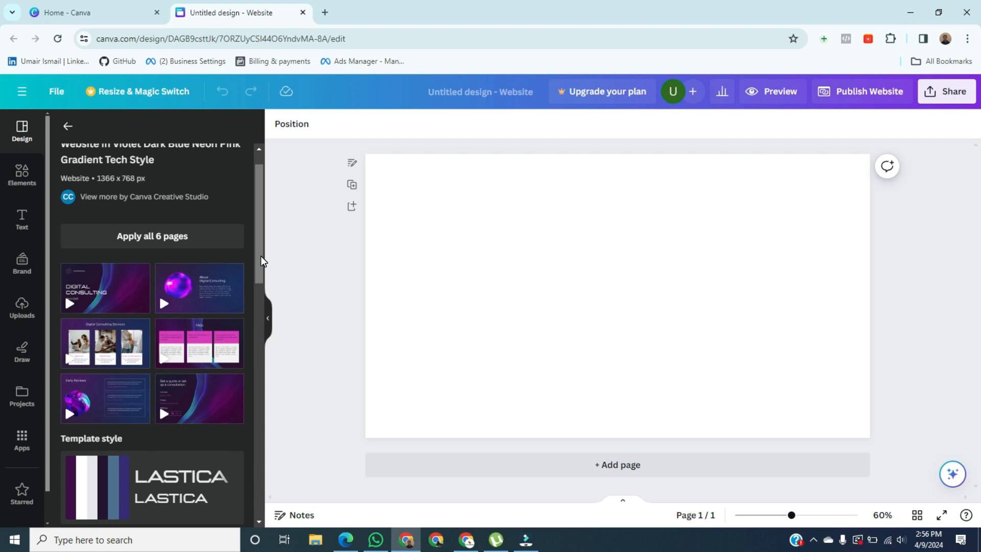
pyautogui.moveTo(114, 284)
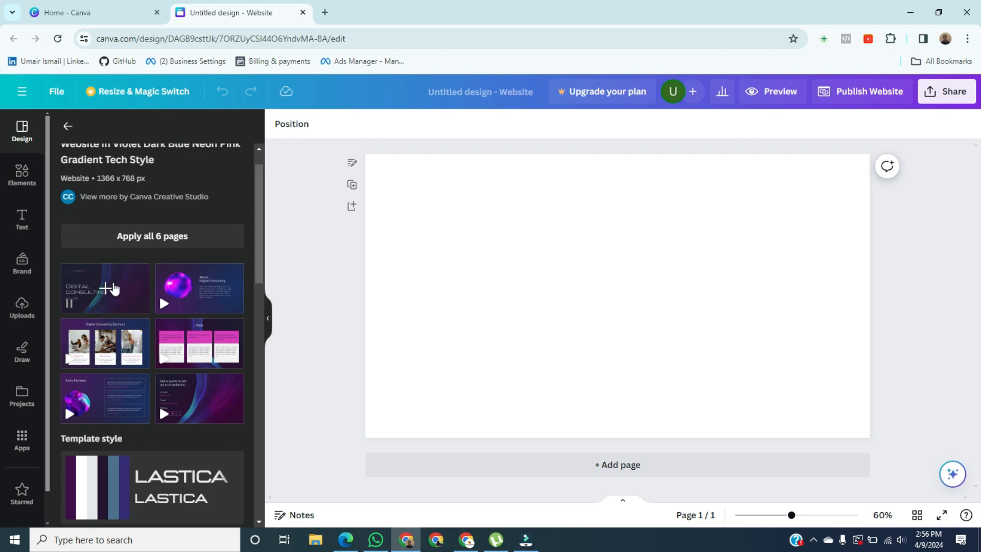
pyautogui.click(113, 287)
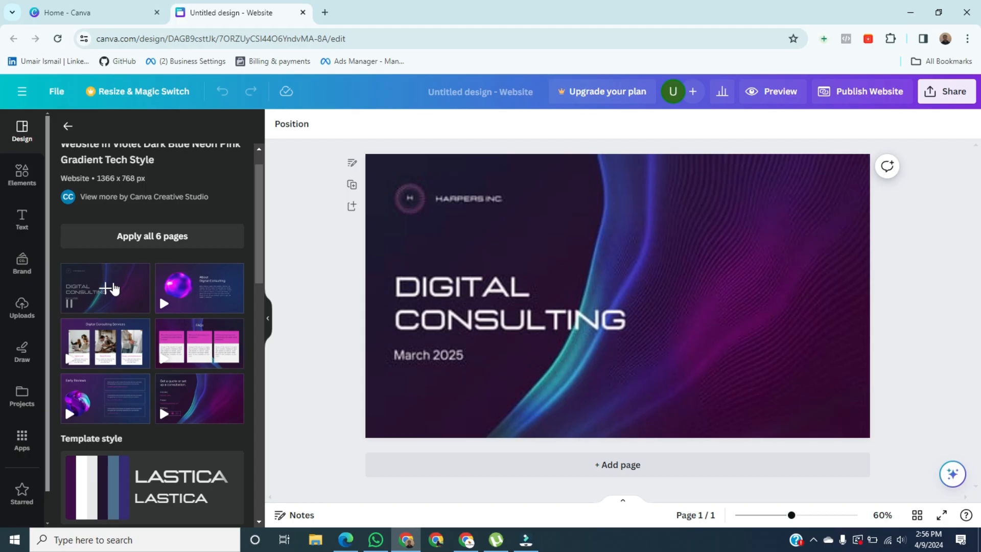
pyautogui.click(197, 290)
pyautogui.rightClick(196, 291)
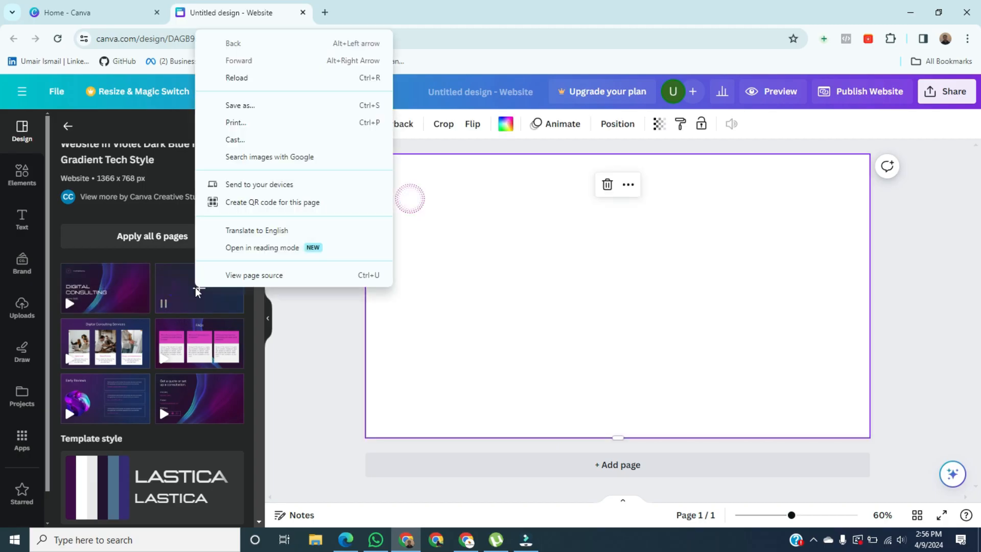
pyautogui.click(202, 293)
pyautogui.click(207, 294)
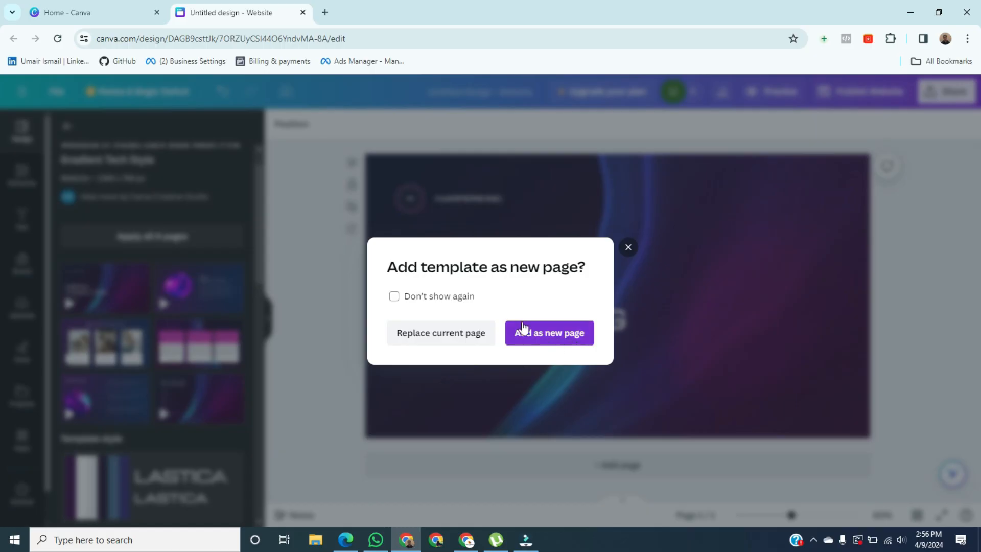
pyautogui.click(537, 334)
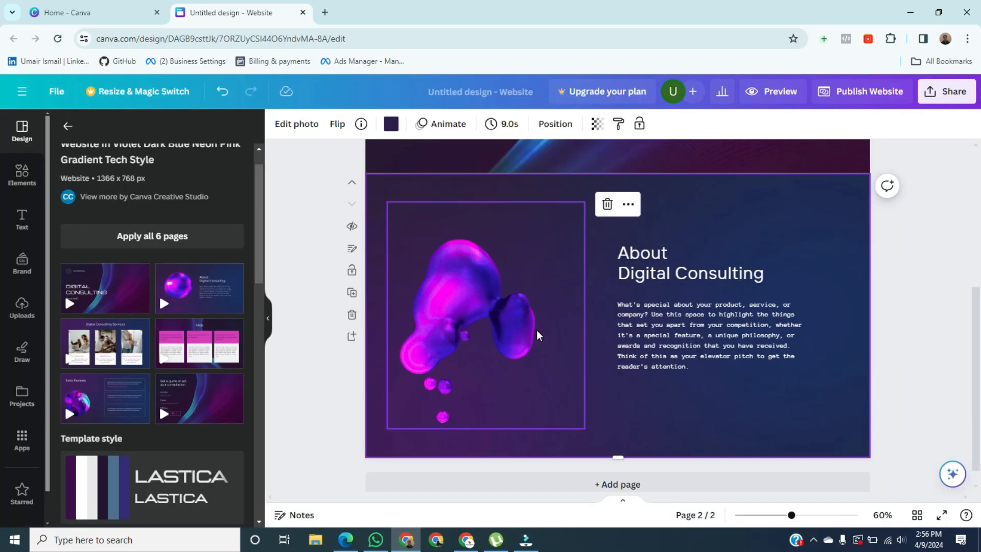
# Apply all 6 pages of the Digital Consulting template, replacing all existing pages.
pyautogui.moveTo(136, 339)
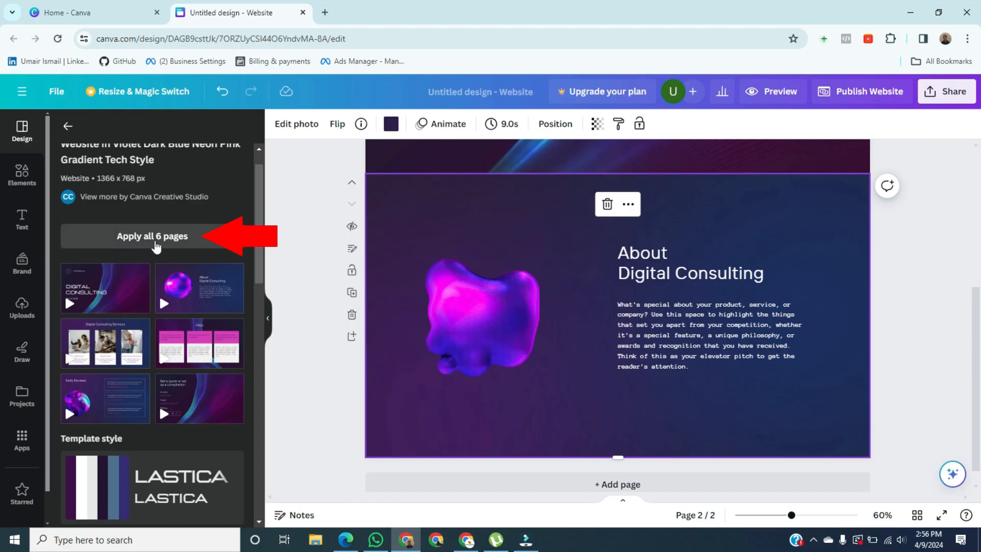
pyautogui.click(143, 245)
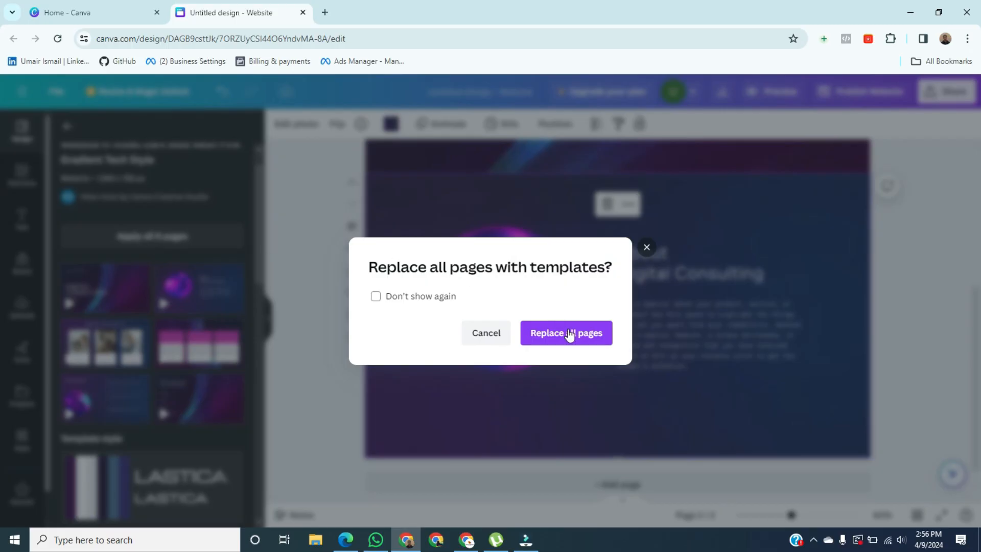
pyautogui.click(553, 331)
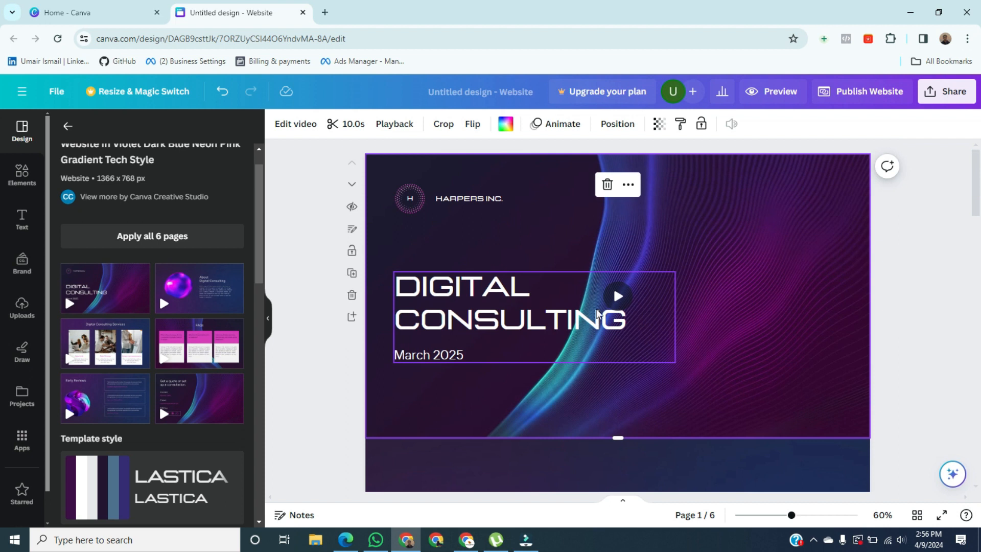
pyautogui.moveTo(978, 187)
pyautogui.mouseDown()
pyautogui.moveTo(978, 473)
pyautogui.moveTo(978, 174)
pyautogui.mouseUp()
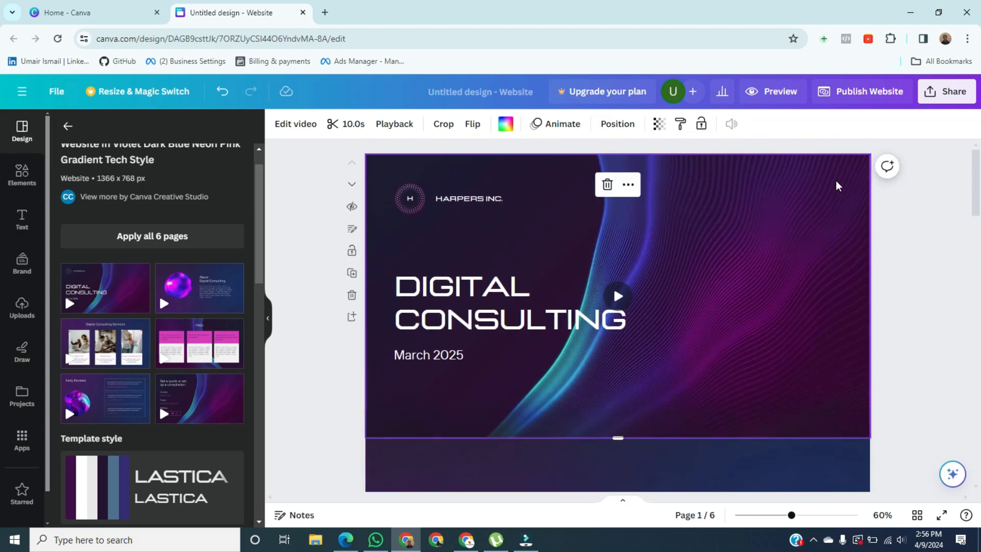
pyautogui.click(904, 278)
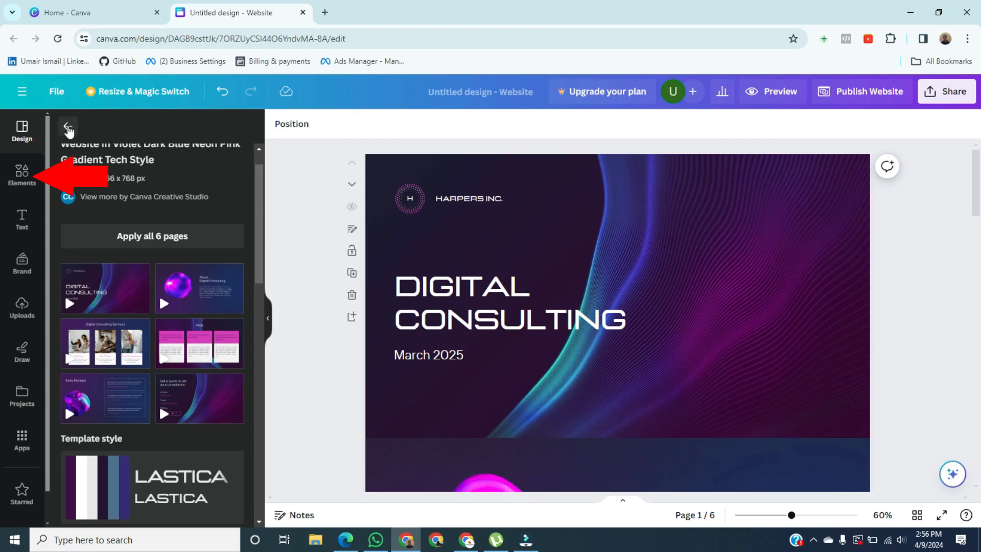
# Insert a square shape on the first page and stretch it into a full-width header band along the page's upper edge.
pyautogui.click(68, 126)
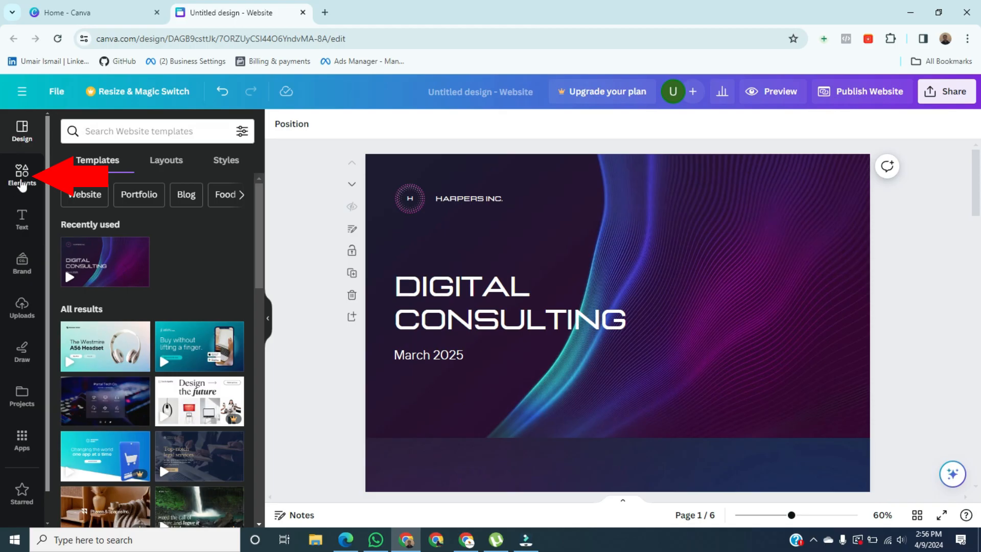
pyautogui.click(21, 176)
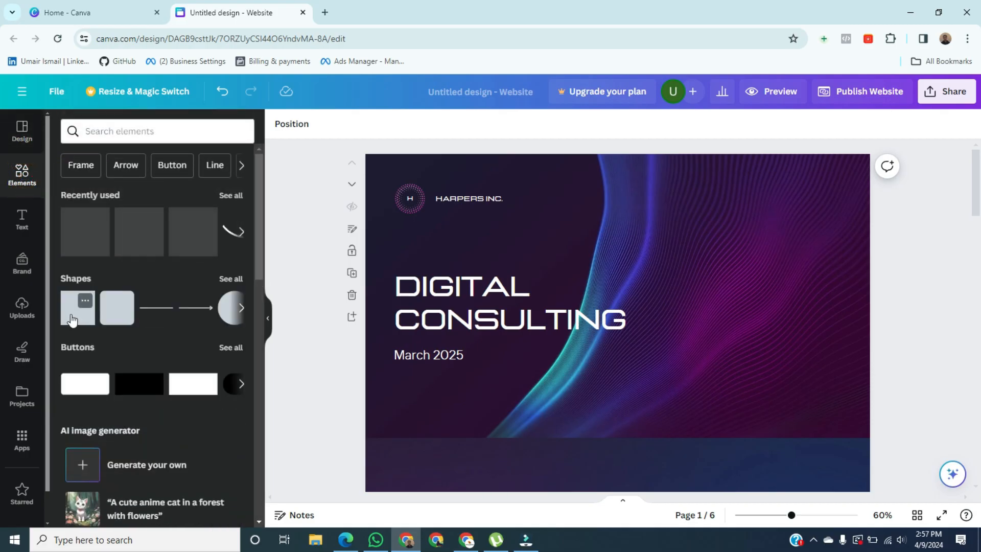
pyautogui.click(76, 317)
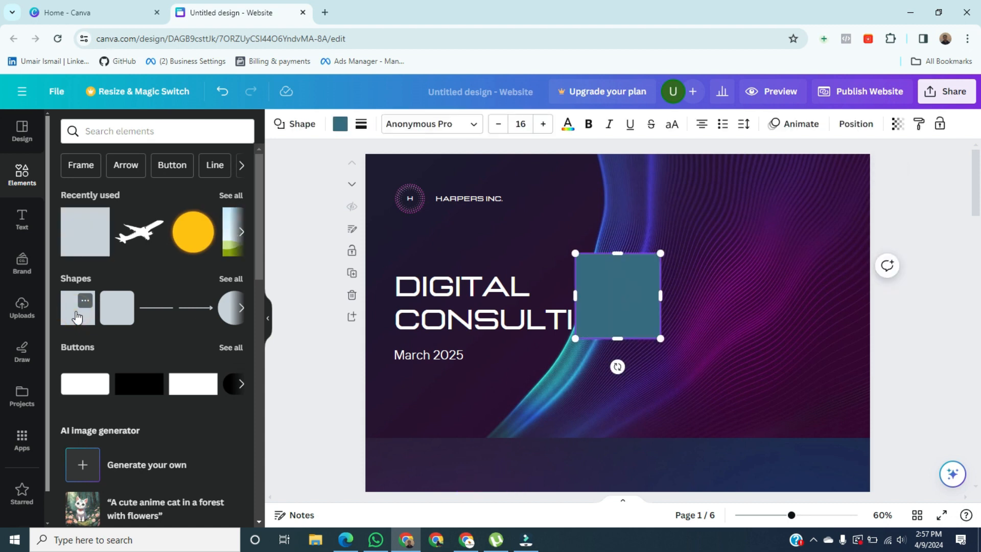
pyautogui.doubleClick(612, 290)
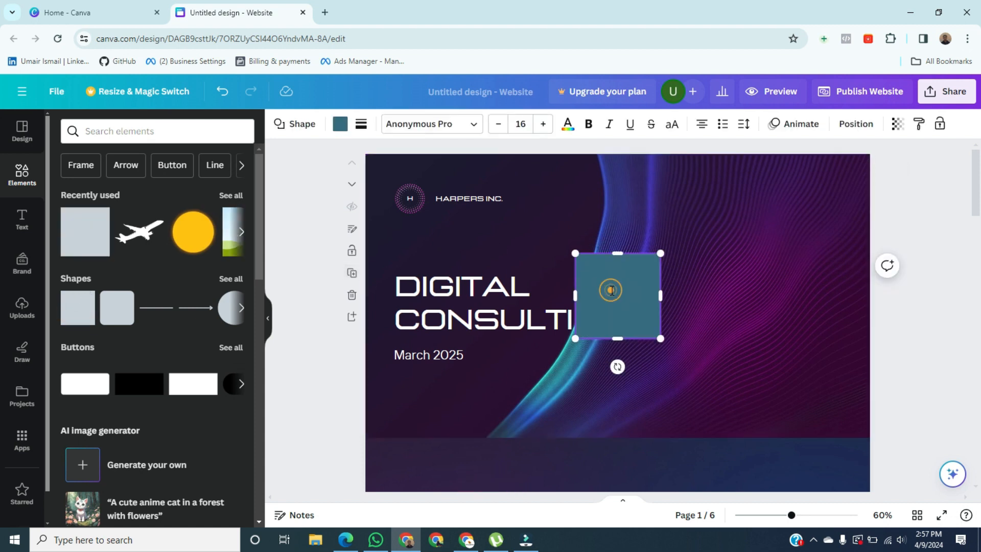
pyautogui.click(906, 167)
pyautogui.moveTo(647, 289); pyautogui.dragTo(881, 162)
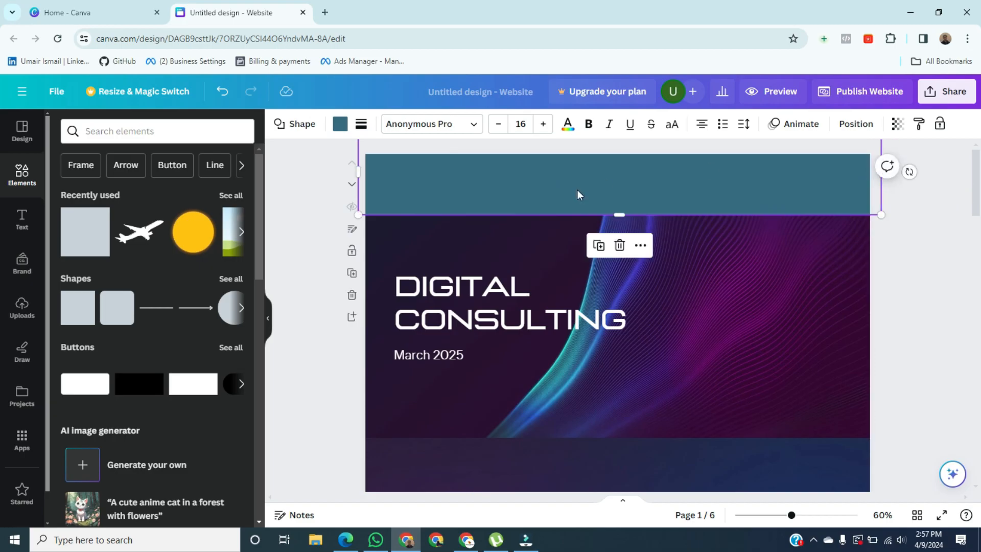
# Fill the header band with the dark purple from the photo colors.
pyautogui.click(339, 126)
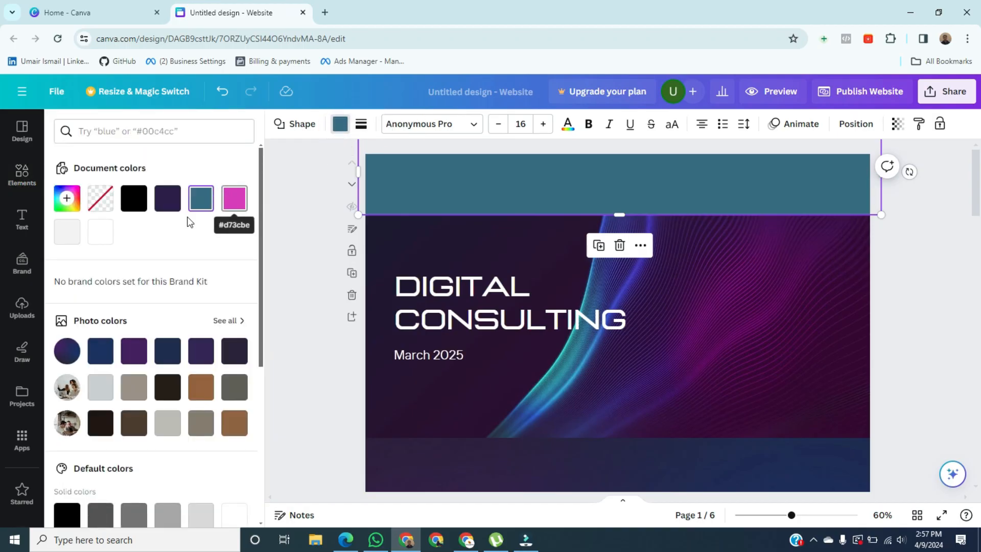
pyautogui.click(135, 353)
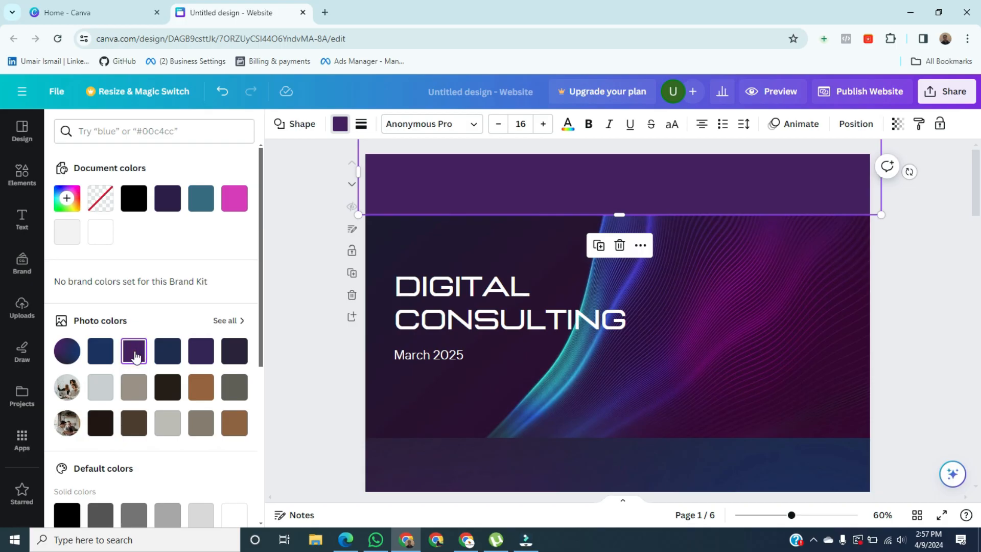
pyautogui.click(340, 216)
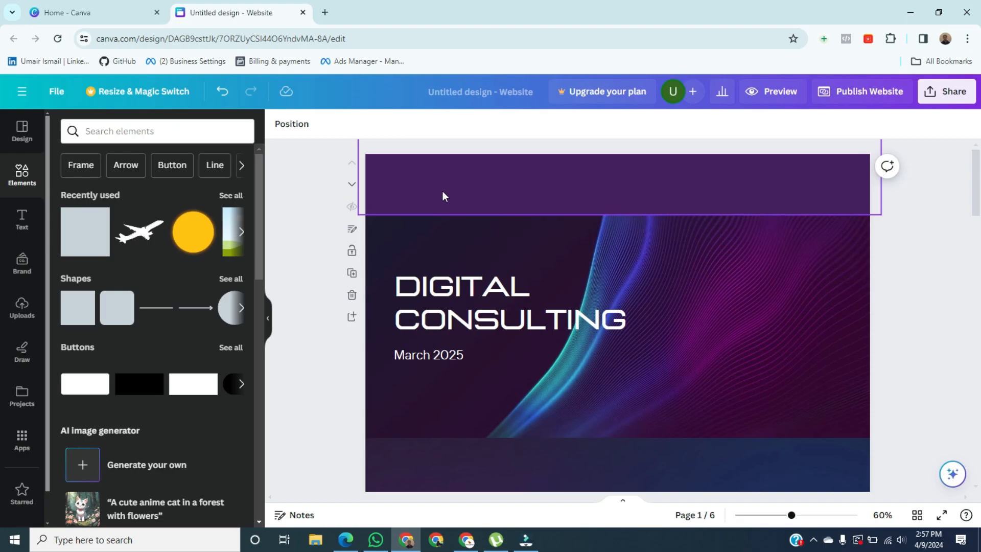
# Send the header band backward one layer, behind the Harpers Inc. logo group.
pyautogui.rightClick(526, 177)
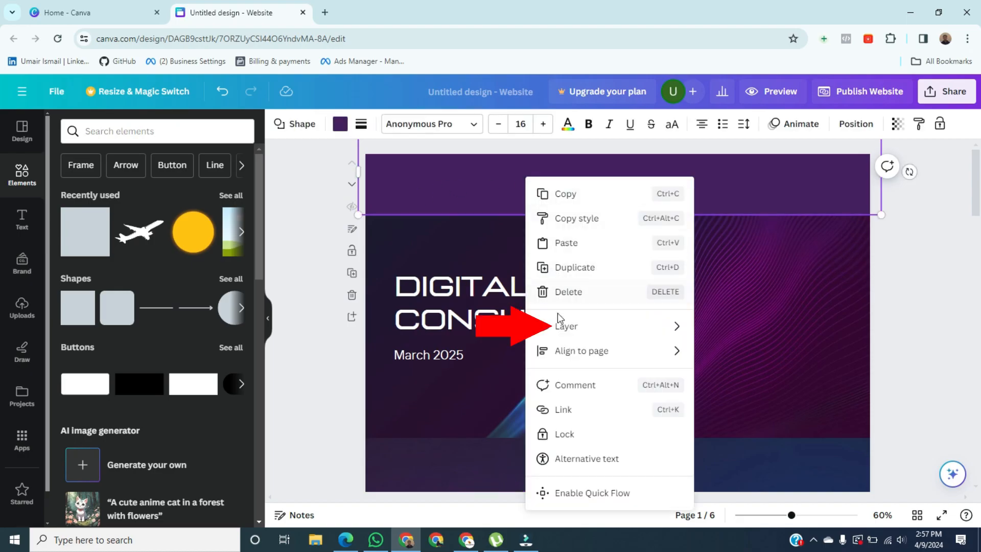
pyautogui.moveTo(558, 327)
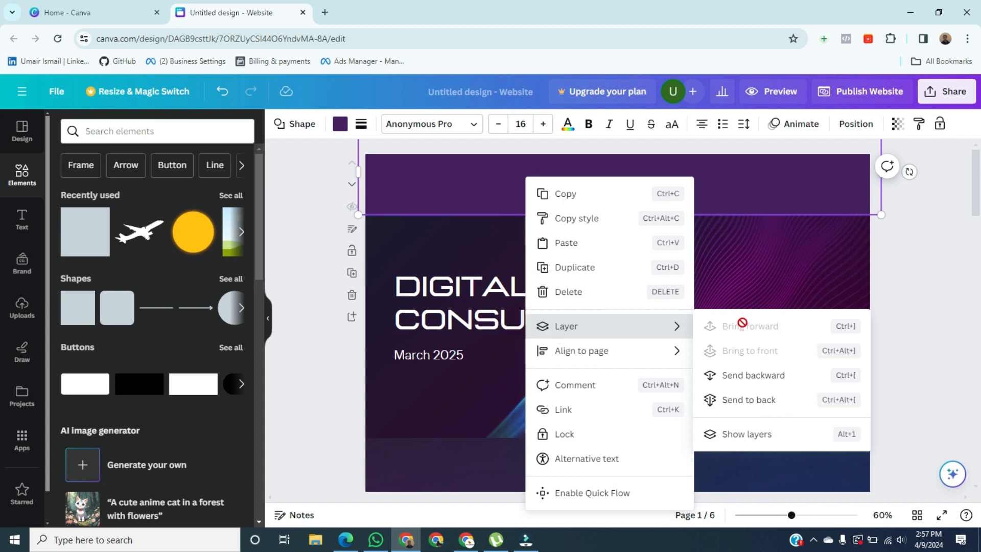
pyautogui.click(756, 378)
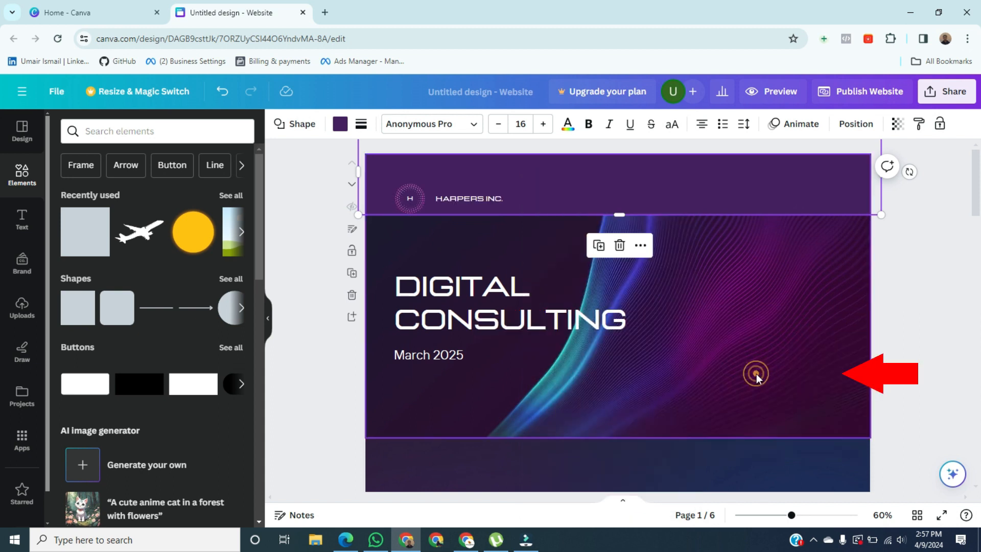
# Move the Harpers Inc. logo group up into the header band and enlarge it slightly.
pyautogui.click(459, 209)
pyautogui.moveTo(458, 207); pyautogui.dragTo(448, 192)
pyautogui.moveTo(534, 200); pyautogui.dragTo(560, 204)
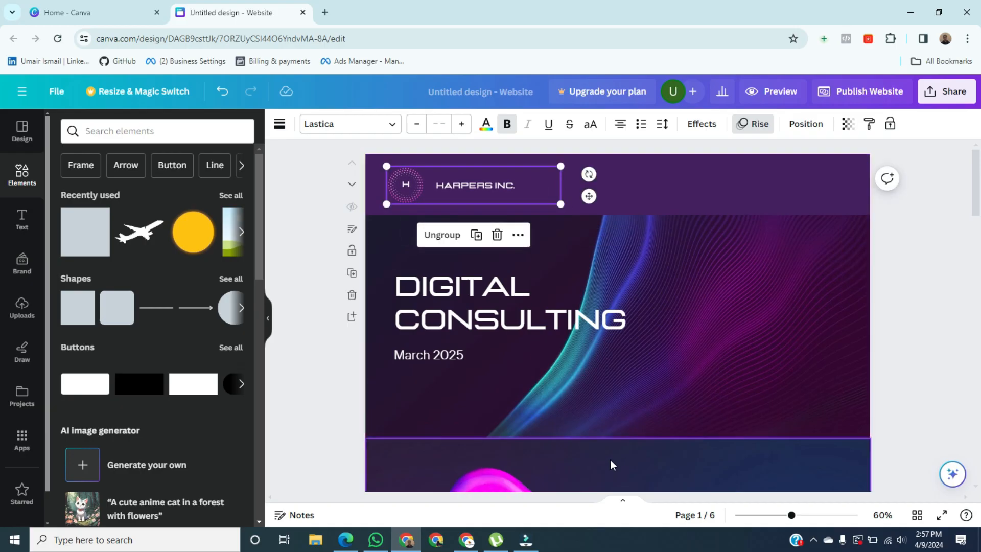
pyautogui.click(901, 320)
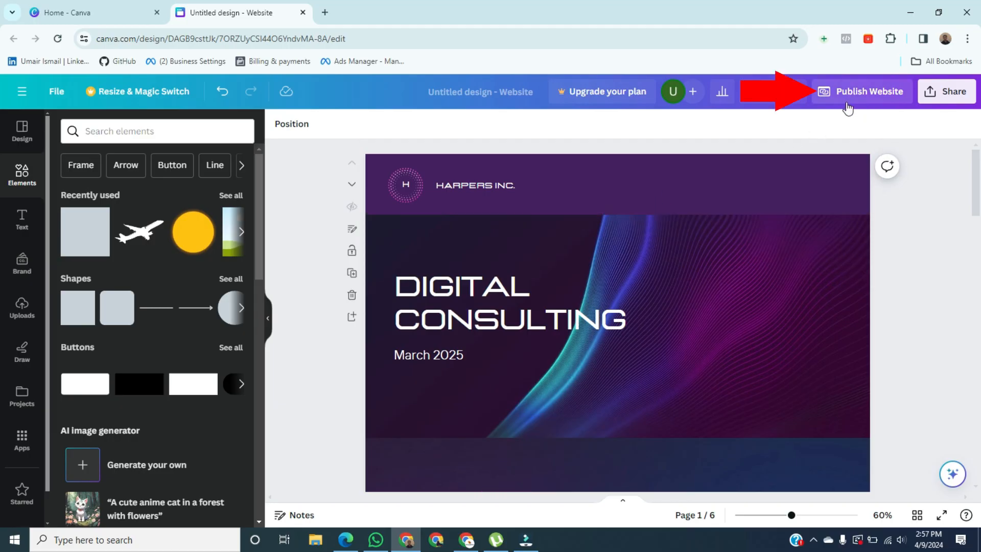
# Start publishing the website and choose the Without navigation option.
pyautogui.click(870, 97)
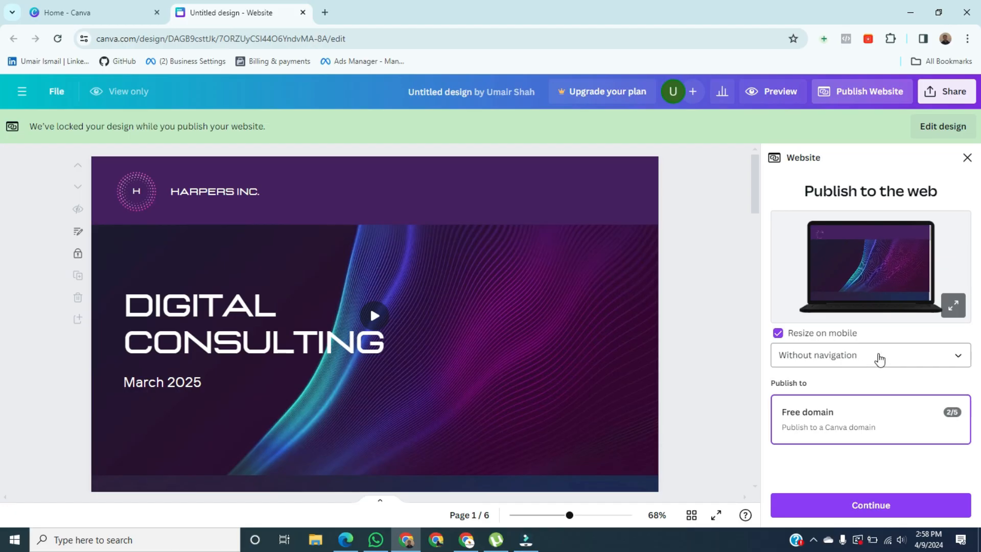
pyautogui.click(879, 359)
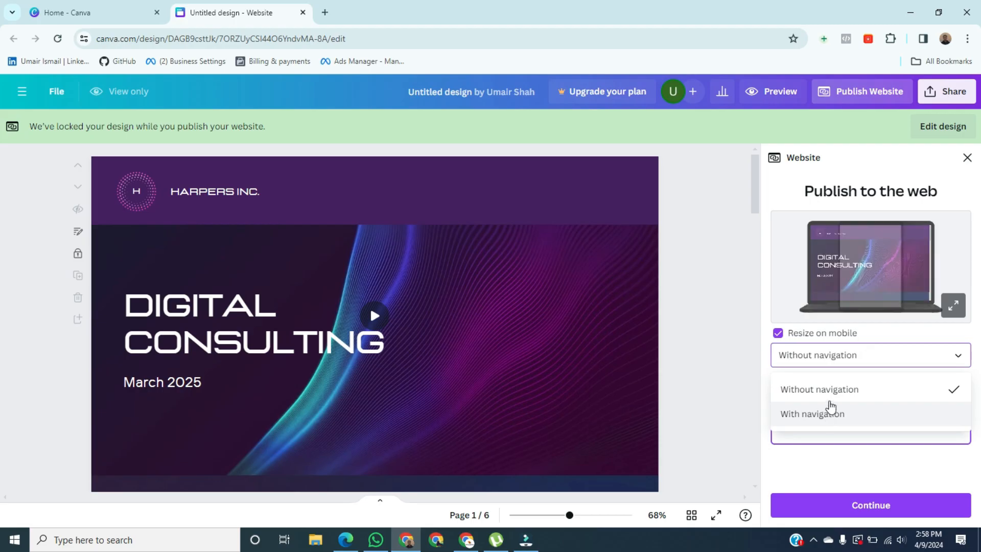
pyautogui.click(863, 389)
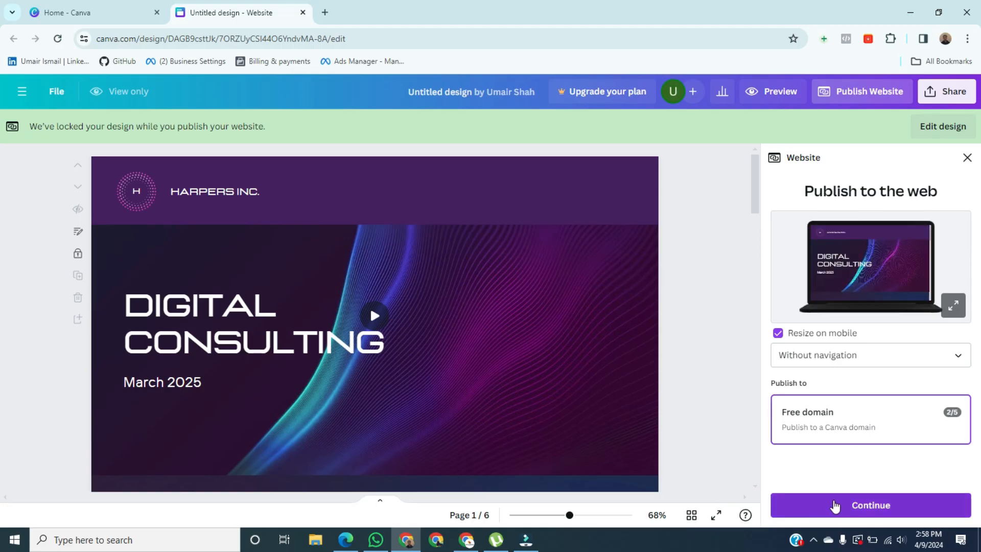
# Review the page URL, description and advanced settings at their defaults, and publish the website to the free domain.
pyautogui.click(852, 503)
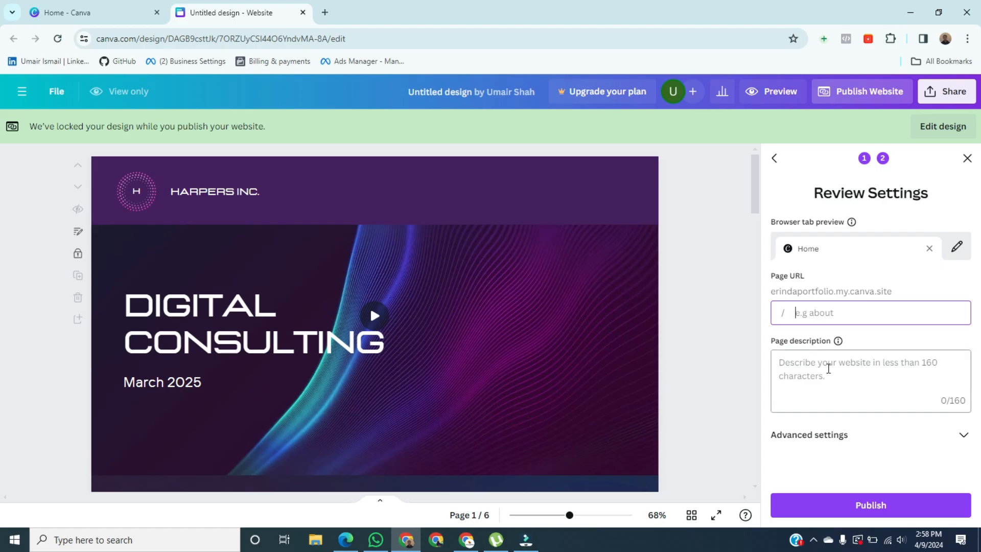
pyautogui.click(826, 367)
pyautogui.click(842, 304)
pyautogui.click(842, 303)
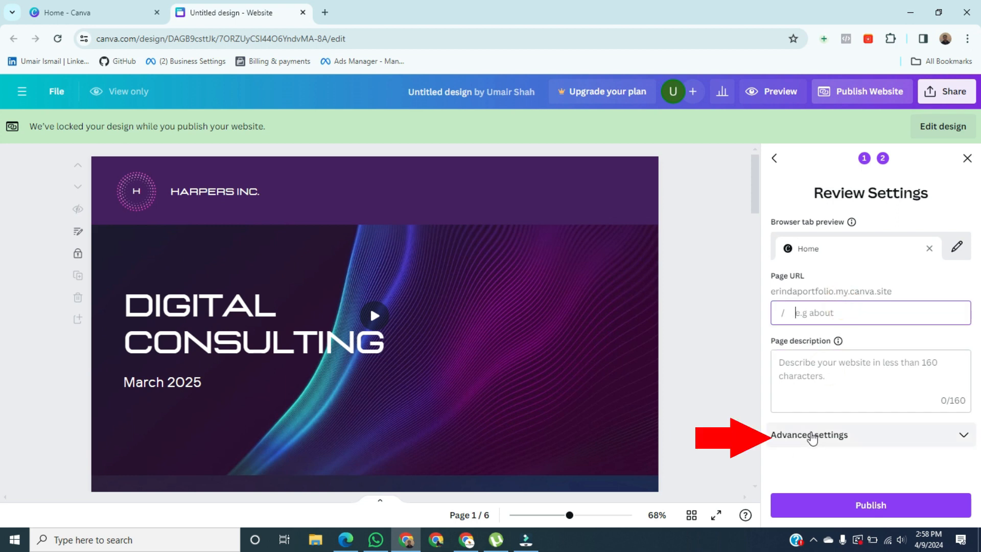
pyautogui.click(812, 437)
pyautogui.scroll(-4, 812, 438)
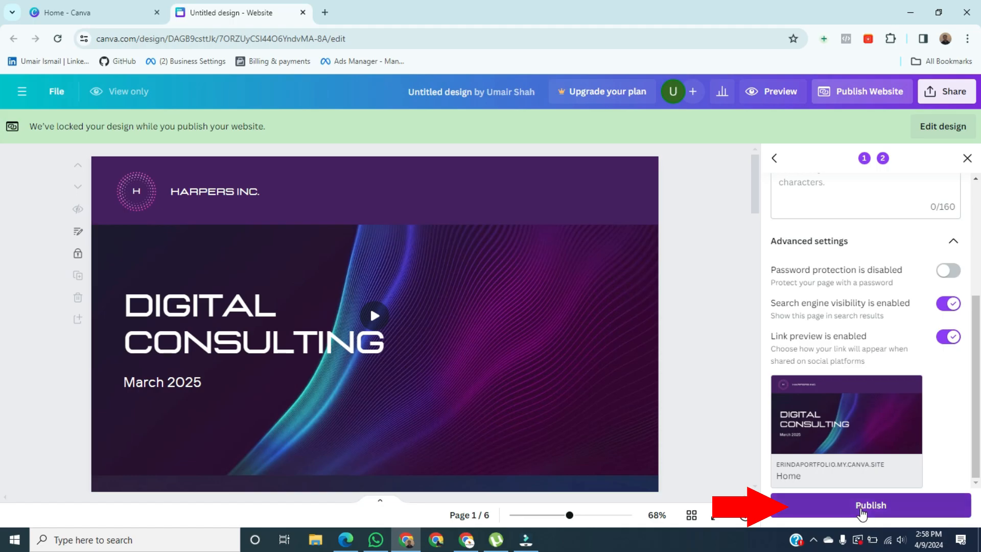
pyautogui.click(861, 511)
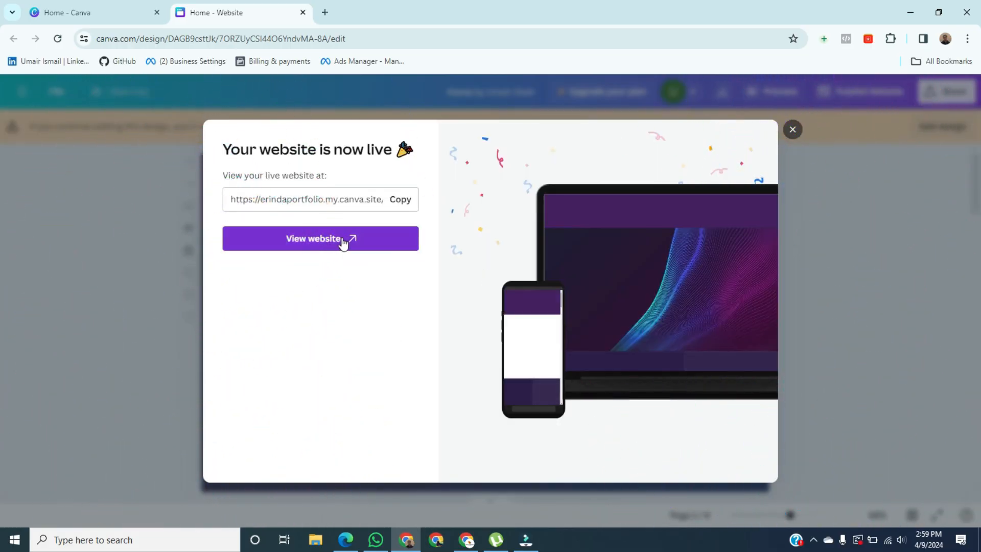
# Open the live website and look through its header and sections.
pyautogui.click(344, 240)
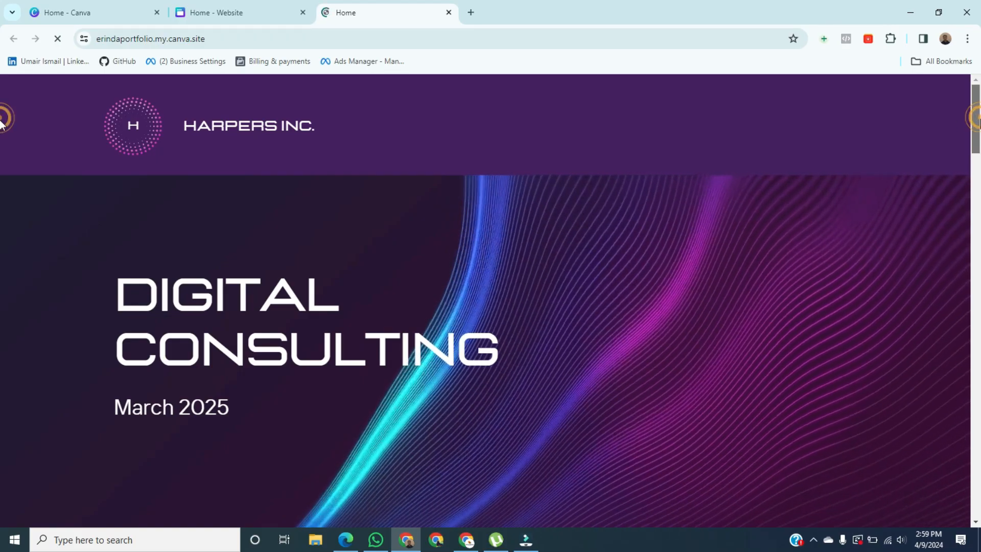
pyautogui.scroll(-4, 1, 156)
pyautogui.scroll(-10, 1, 156)
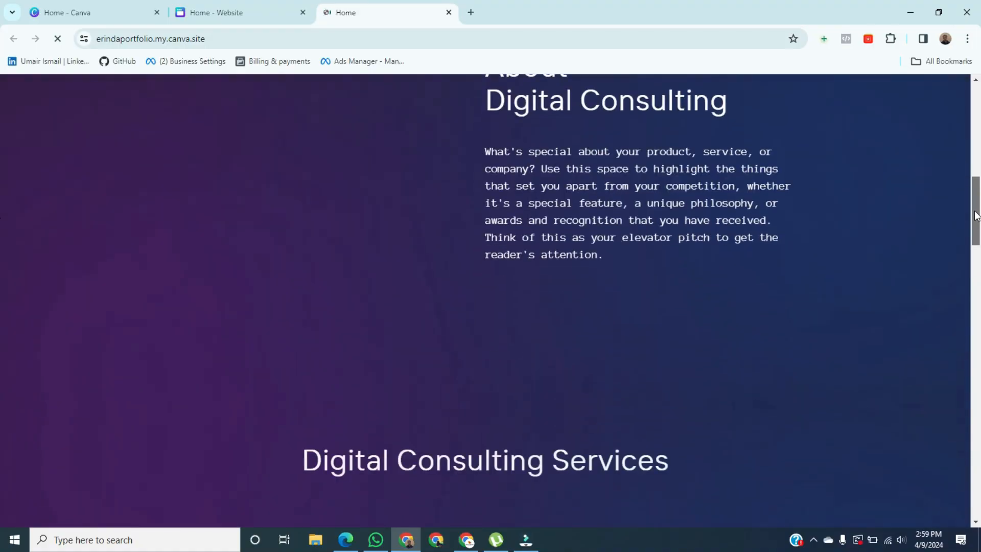
pyautogui.moveTo(974, 243); pyautogui.dragTo(978, 105)
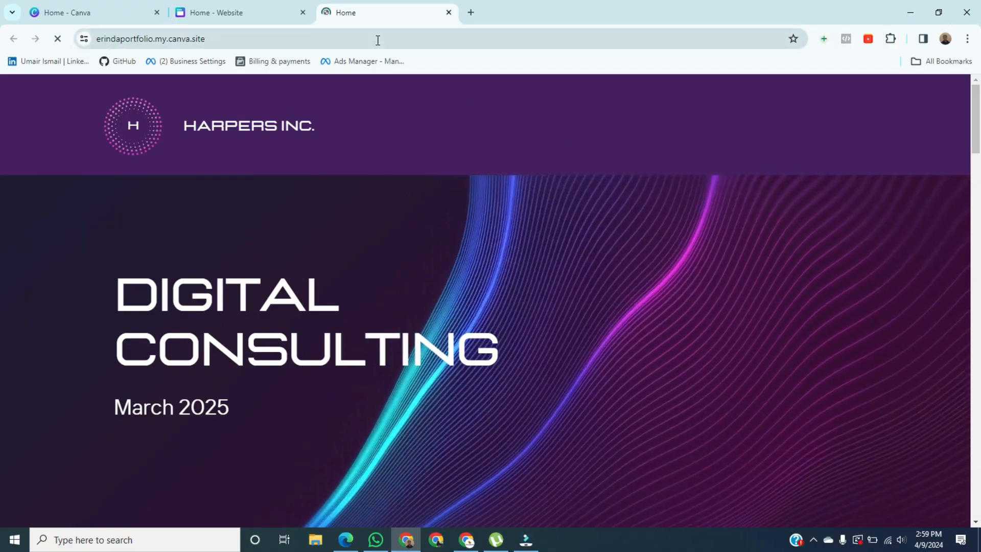
# Return to the website design, dismiss the publishing confirmation and unlock the design for editing.
pyautogui.click(228, 4)
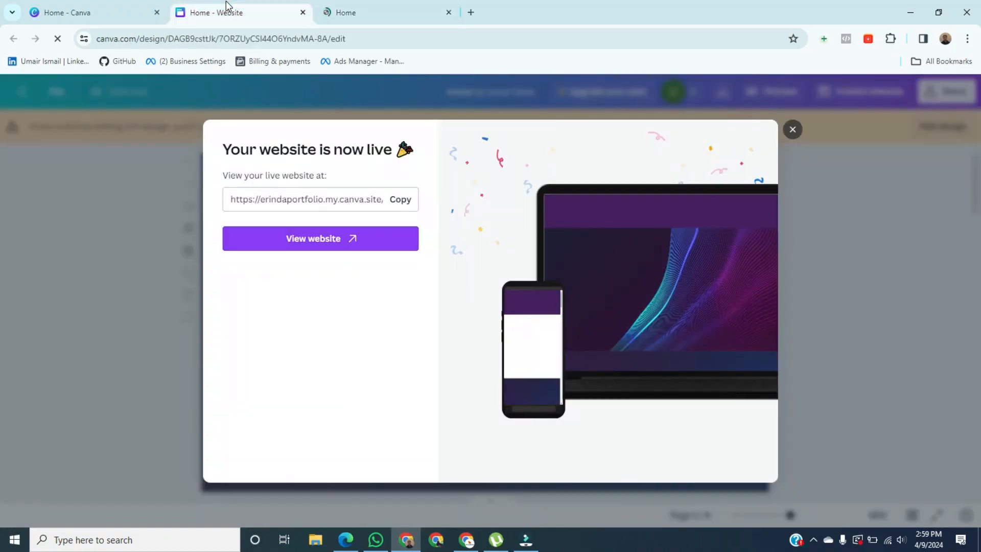
pyautogui.click(793, 129)
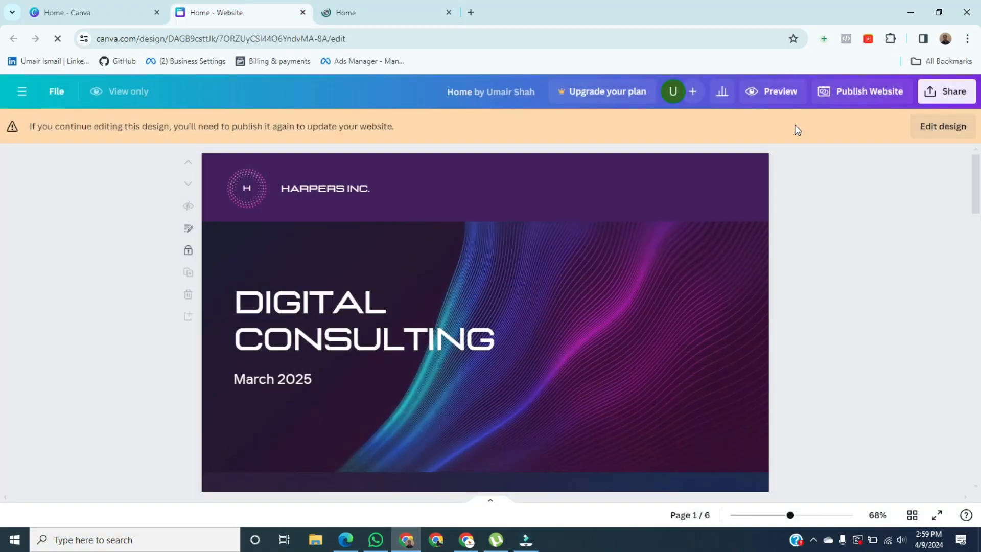
pyautogui.click(934, 134)
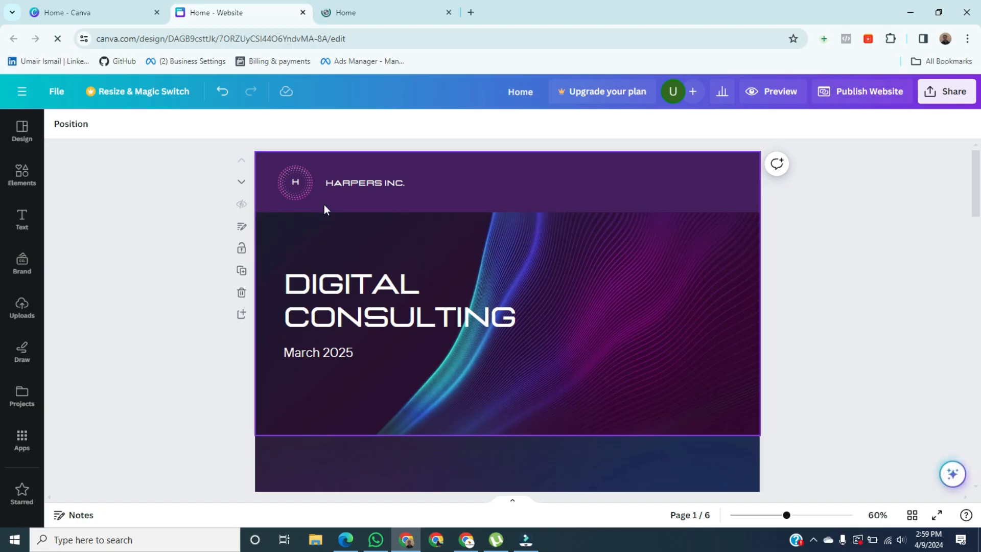
# Add a subheading, move it into the header band and change its text to "Blogs".
pyautogui.click(22, 220)
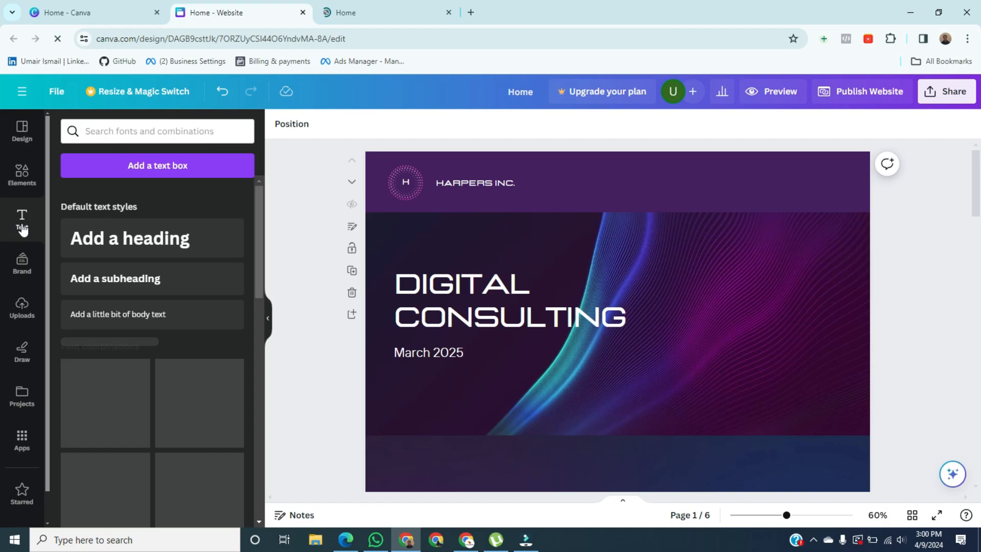
pyautogui.click(153, 278)
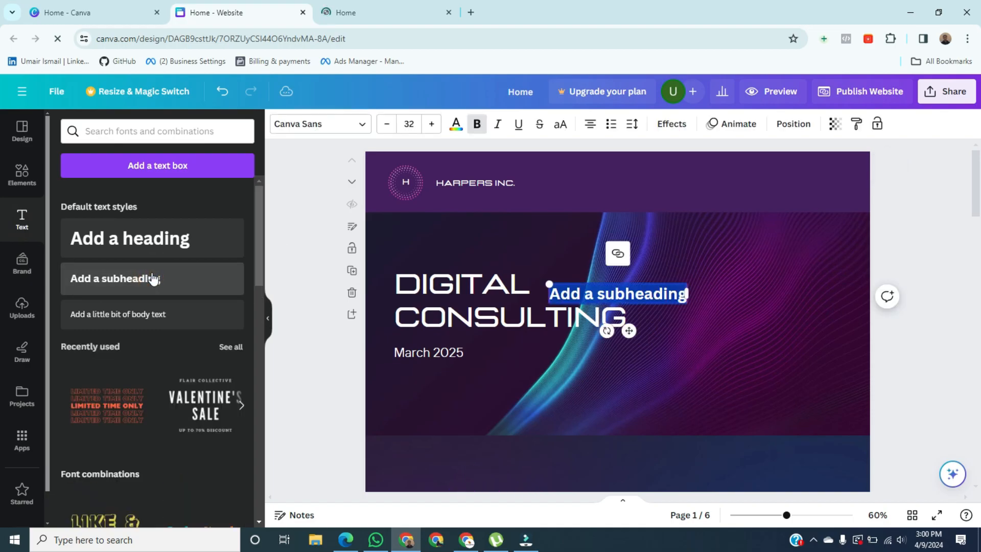
pyautogui.click(929, 238)
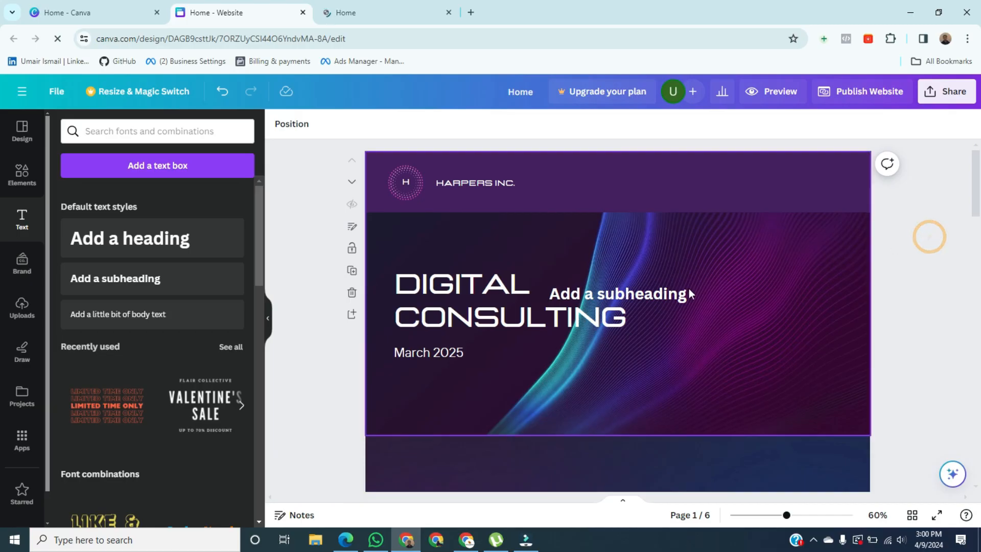
pyautogui.moveTo(642, 294); pyautogui.dragTo(663, 190)
pyautogui.doubleClick(663, 190)
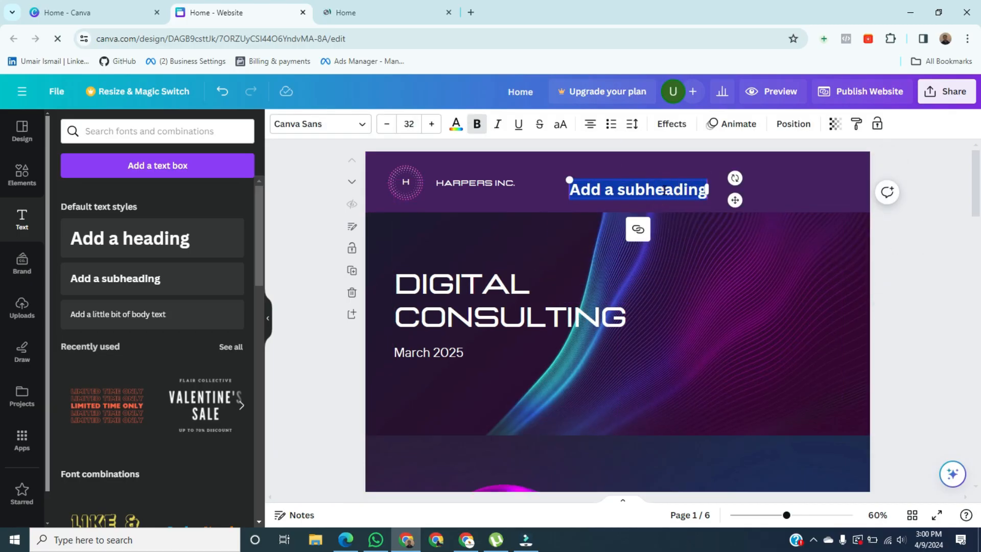
pyautogui.write('Blo')
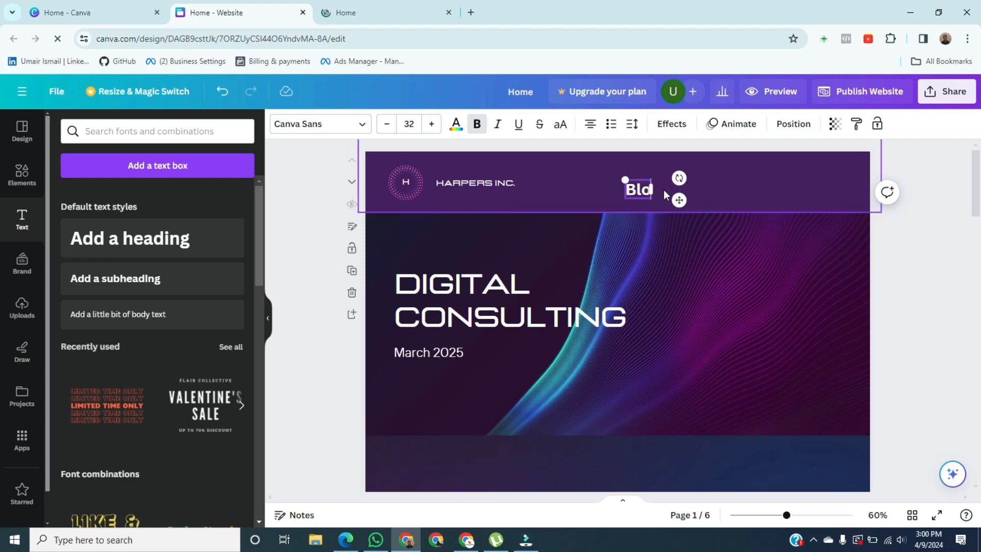
pyautogui.write('gs')
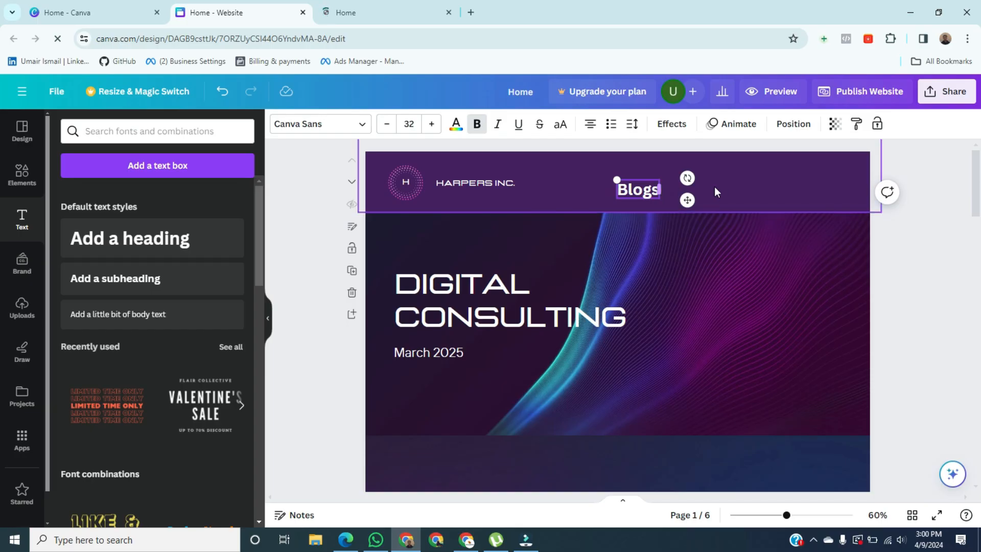
# Move the "Blogs" text closer to the Harpers Inc. logo in the header band.
pyautogui.click(584, 199)
pyautogui.moveTo(646, 196); pyautogui.dragTo(604, 196)
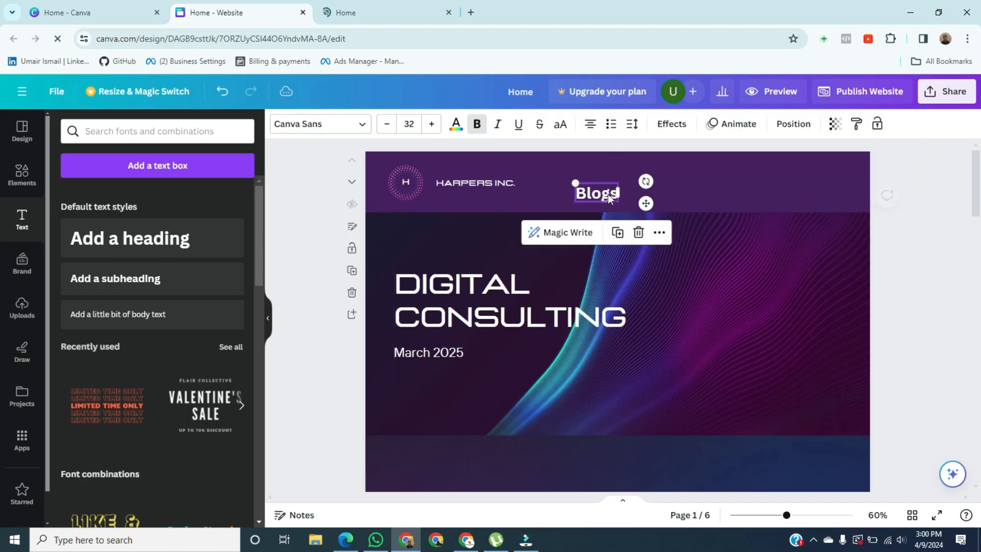
pyautogui.click(953, 182)
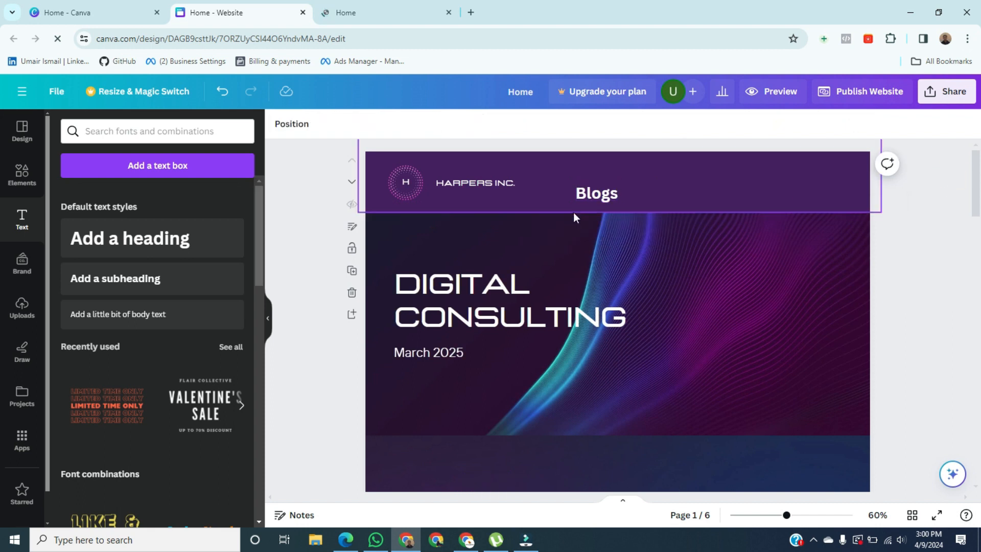
# Copy the "Blogs" text and place the duplicate just right of the original in the header band.
pyautogui.click(601, 196)
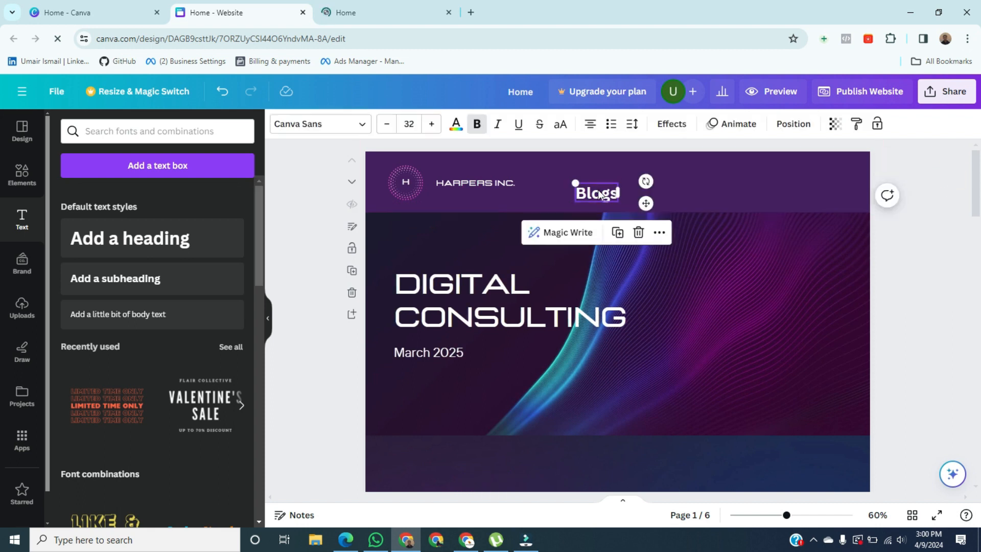
pyautogui.rightClick(600, 195)
pyautogui.click(608, 201)
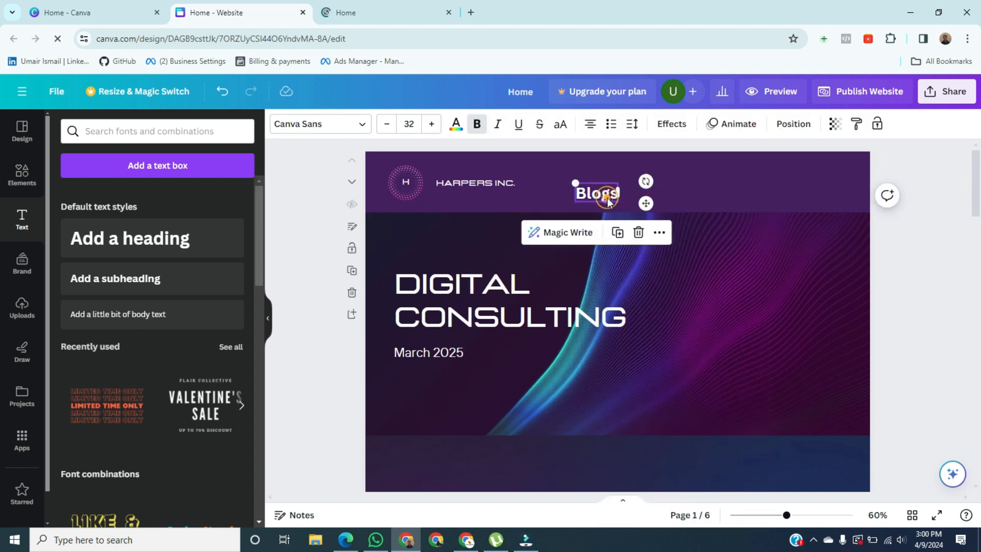
pyautogui.rightClick(666, 197)
pyautogui.click(693, 258)
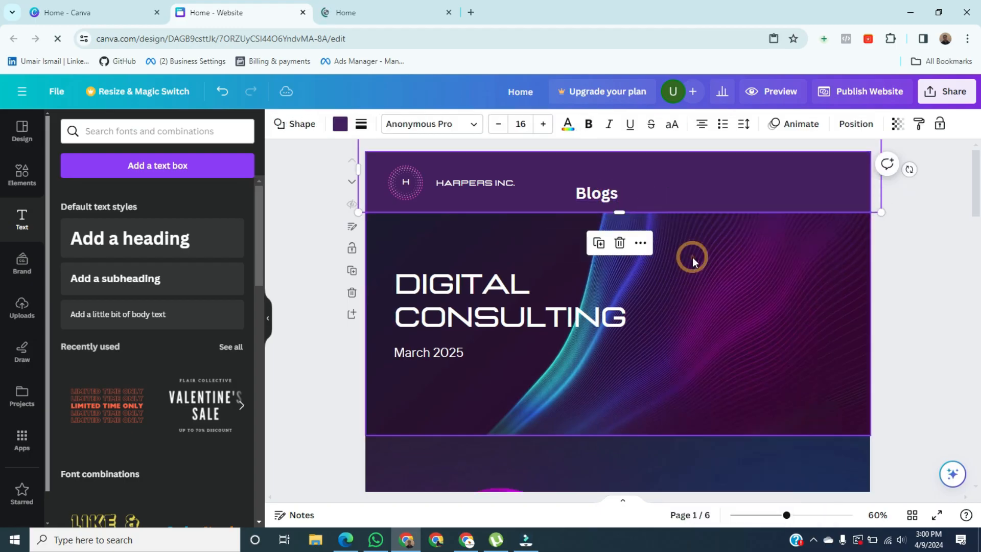
pyautogui.moveTo(604, 201); pyautogui.dragTo(649, 200)
# Change the duplicate's text to "contact us" and shift it right to leave a gap after "Blogs".
pyautogui.click(657, 198)
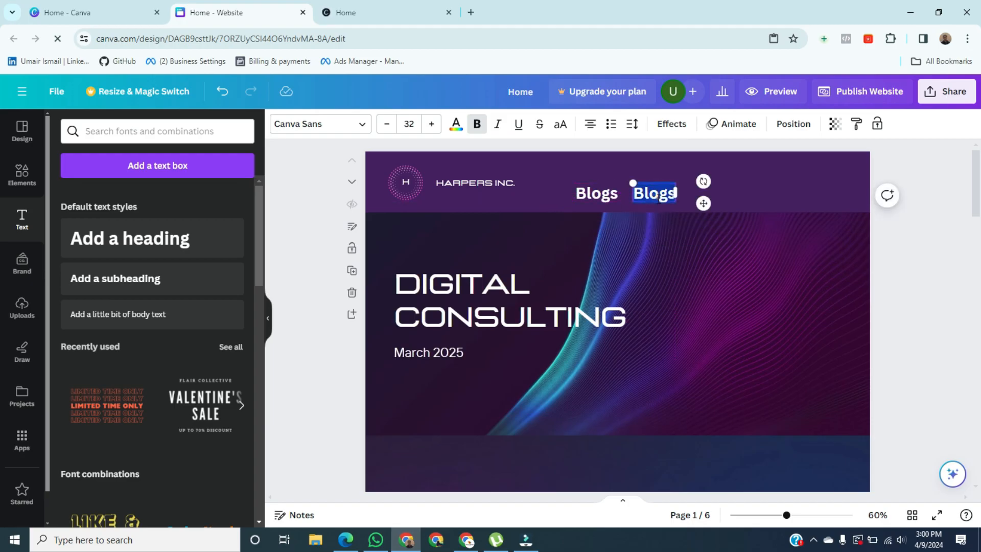
pyautogui.write('contact')
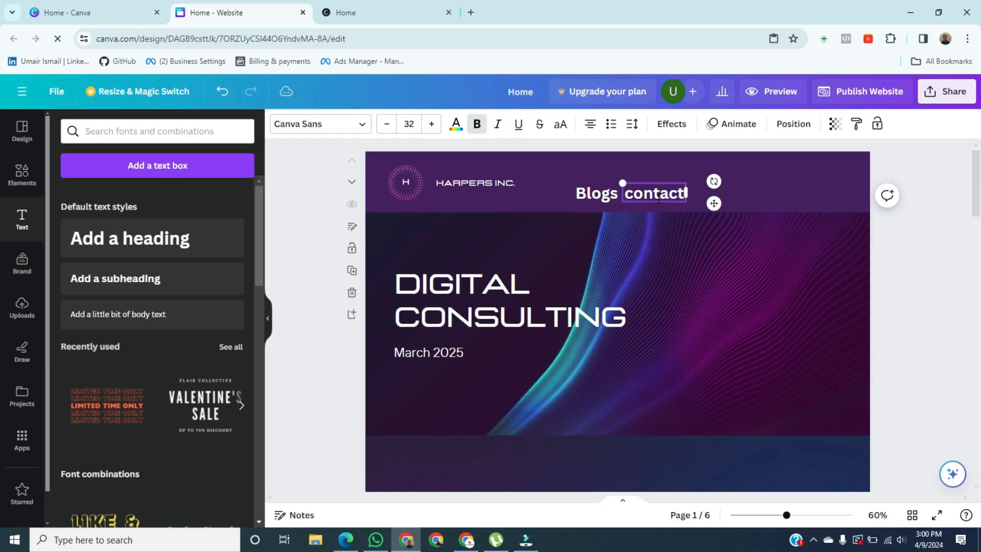
pyautogui.write(' us')
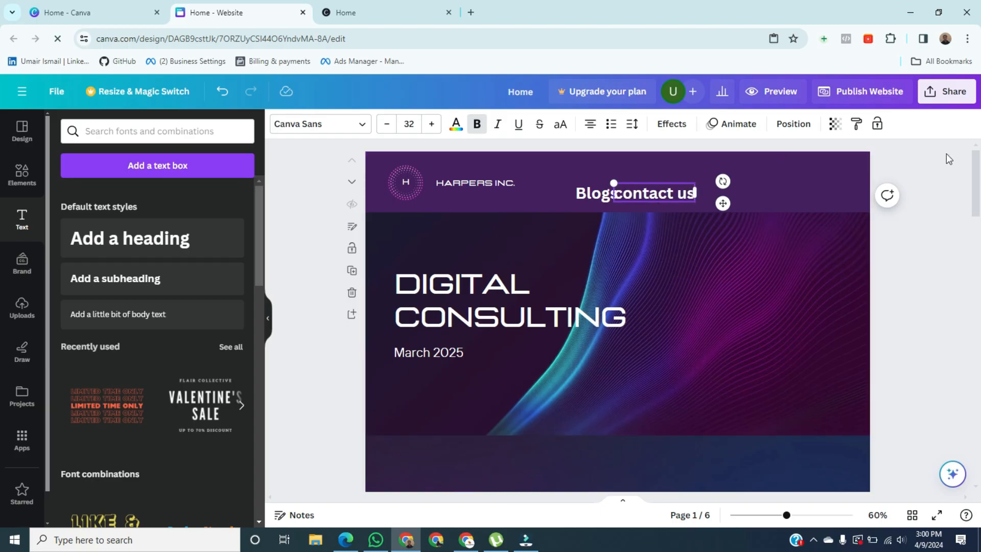
pyautogui.moveTo(670, 192); pyautogui.dragTo(689, 192)
pyautogui.click(933, 180)
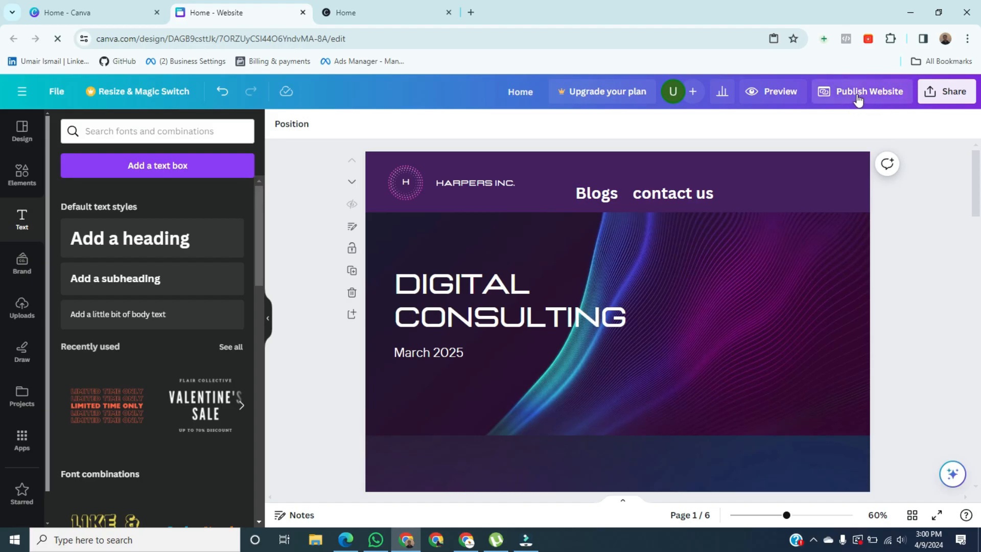
# Create a new Website design from the Canva home page and apply only the Digital Consulting template's cover page.
pyautogui.click(109, 6)
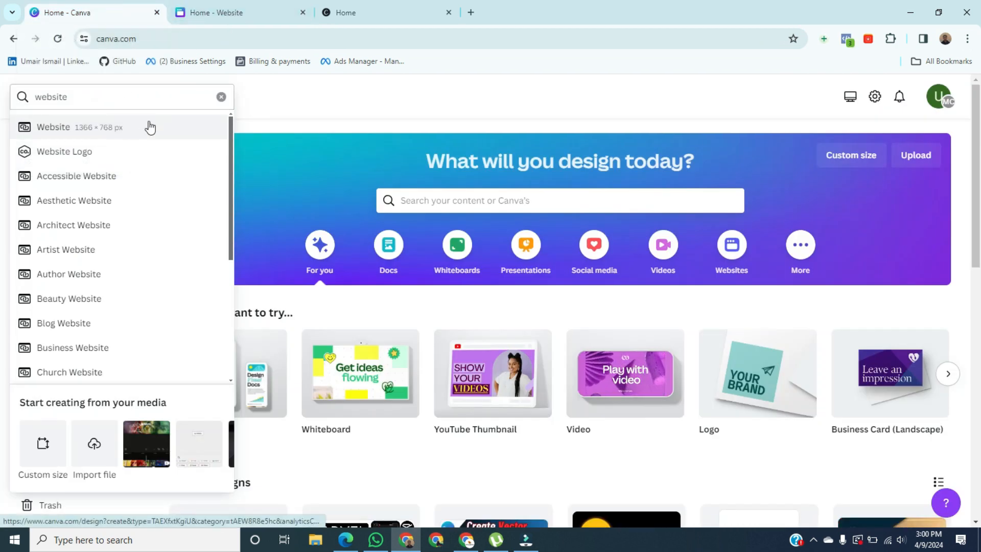
pyautogui.click(150, 127)
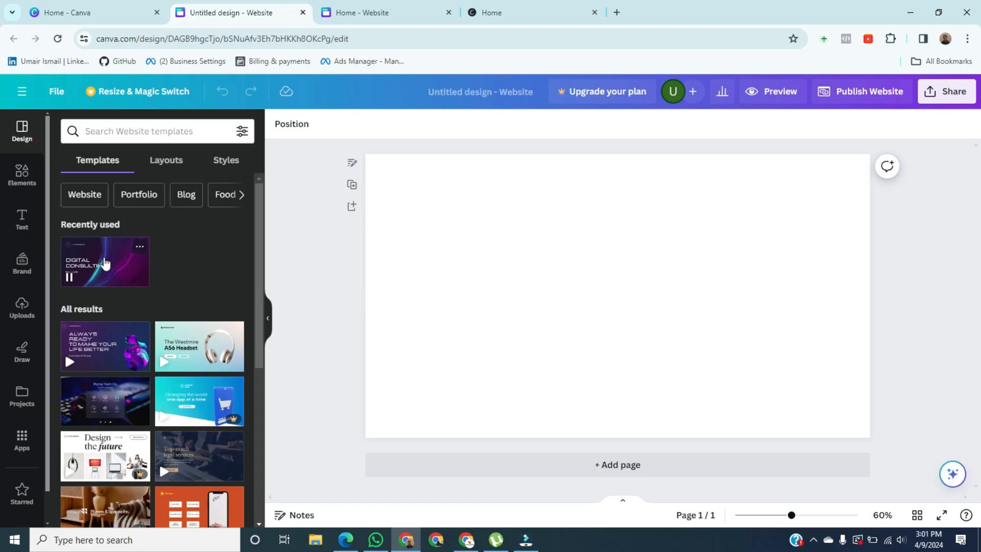
pyautogui.click(105, 263)
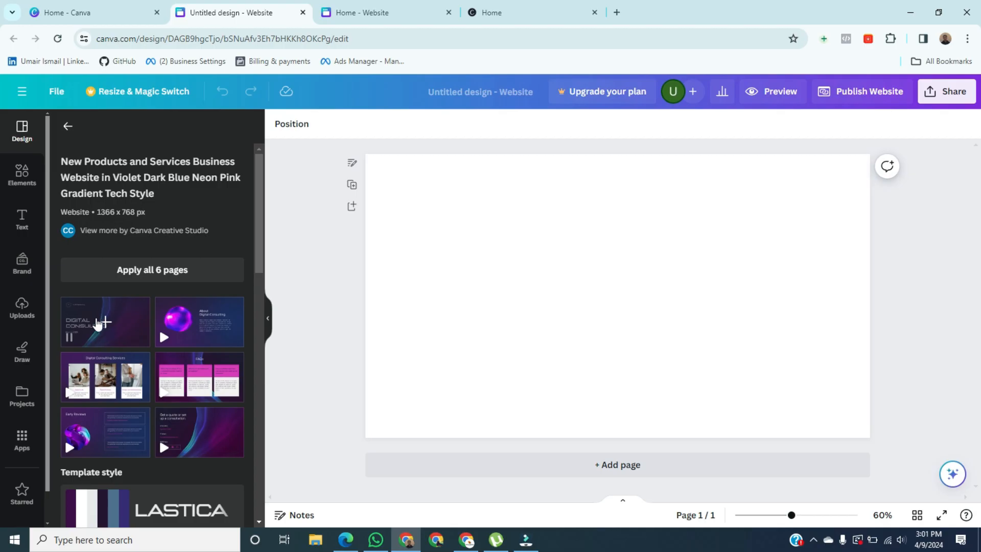
pyautogui.click(102, 323)
# Delete the "Digital Consulting" title and the "March 2025" date from the new design's page.
pyautogui.click(448, 223)
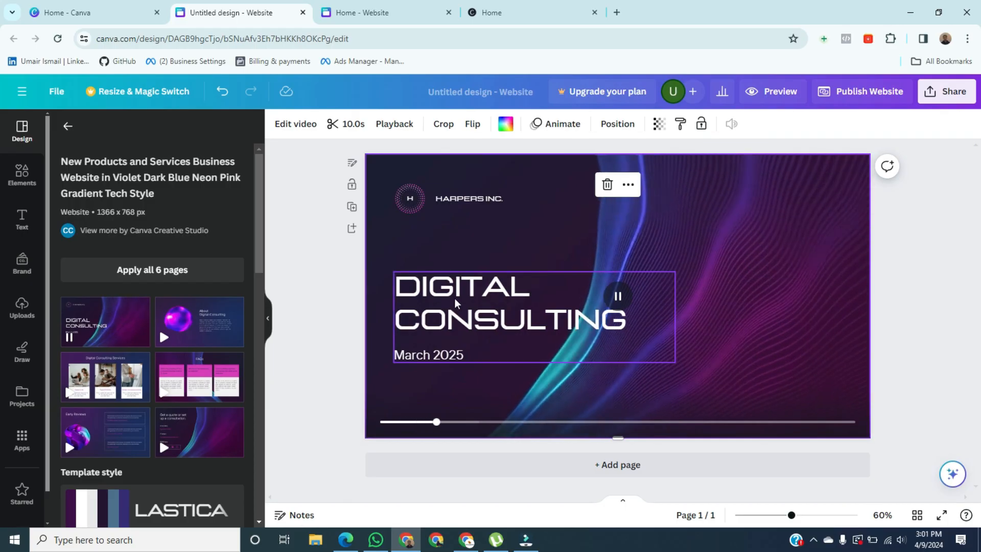
pyautogui.click(468, 298)
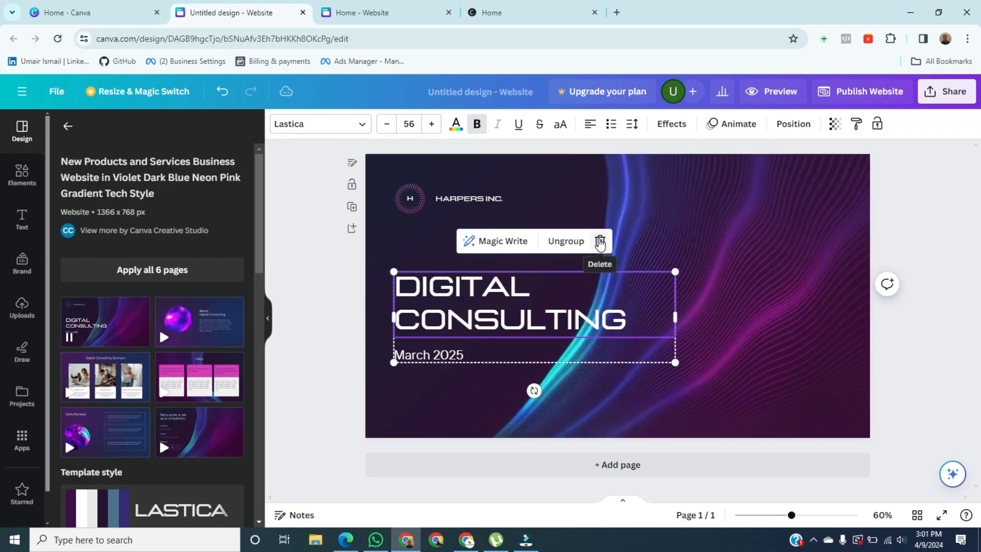
pyautogui.click(599, 241)
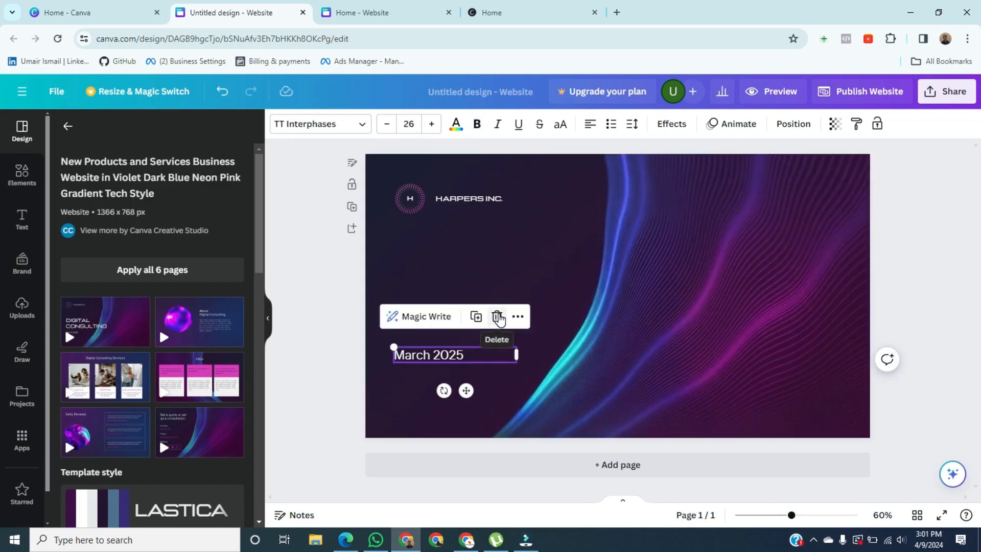
pyautogui.click(497, 317)
# Delete the "Harpers Inc." text and its circular logo from the page, leaving only the background.
pyautogui.click(463, 200)
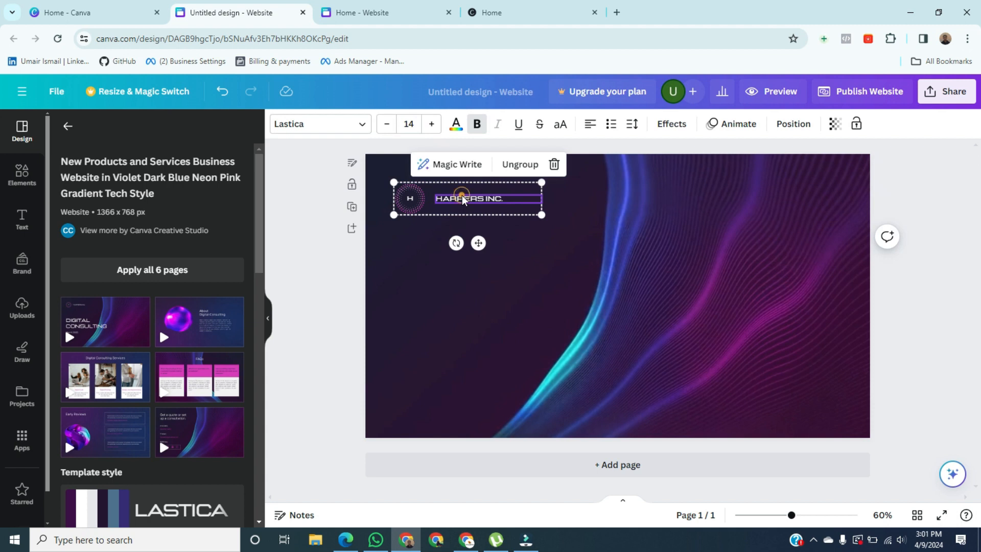
pyautogui.click(553, 165)
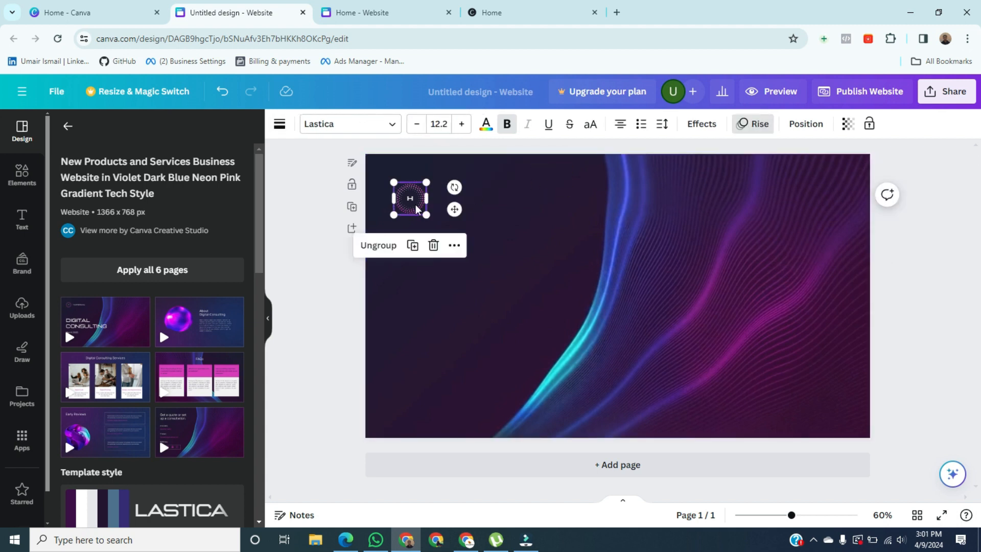
pyautogui.click(433, 246)
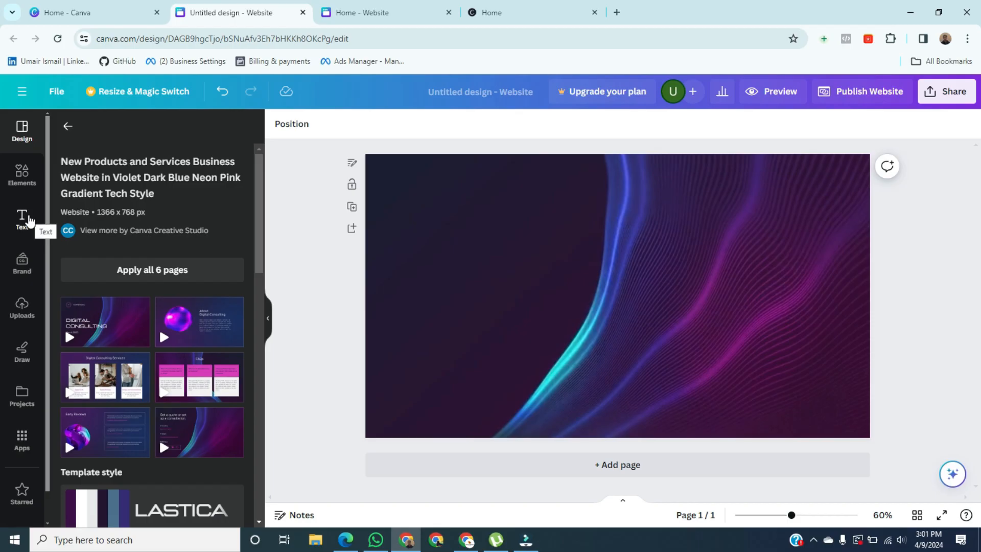
# Add a default "Add a heading" text to the centre of the blank background page.
pyautogui.click(29, 220)
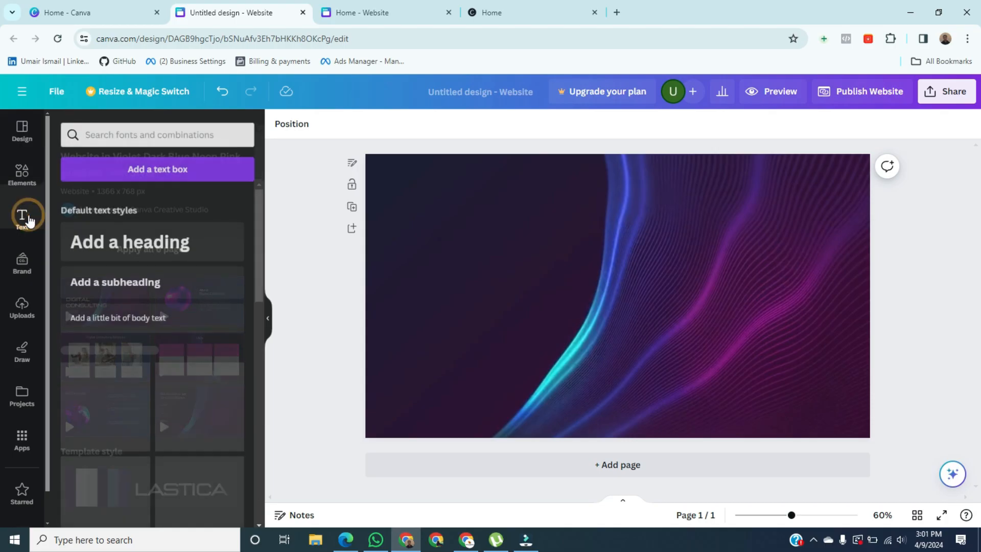
pyautogui.click(163, 229)
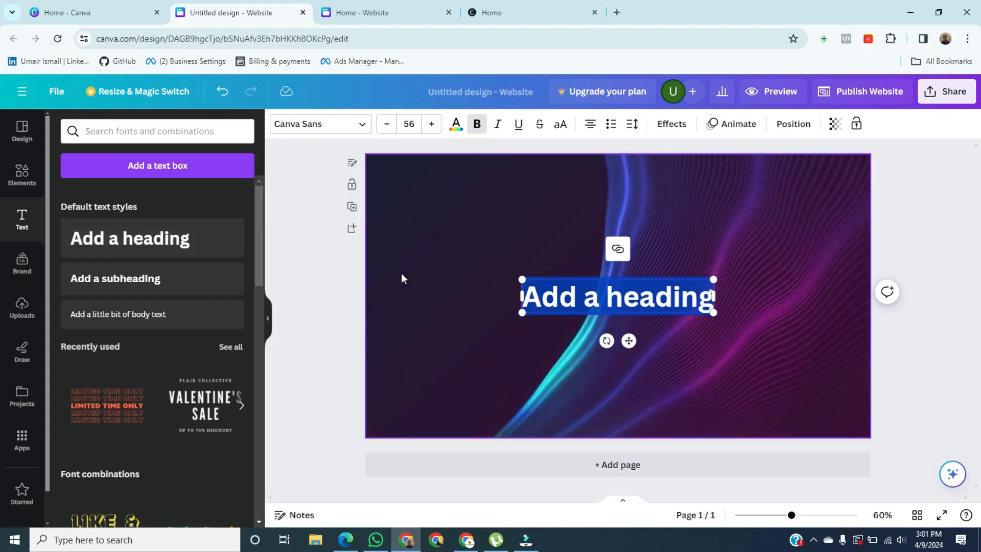
pyautogui.click(894, 237)
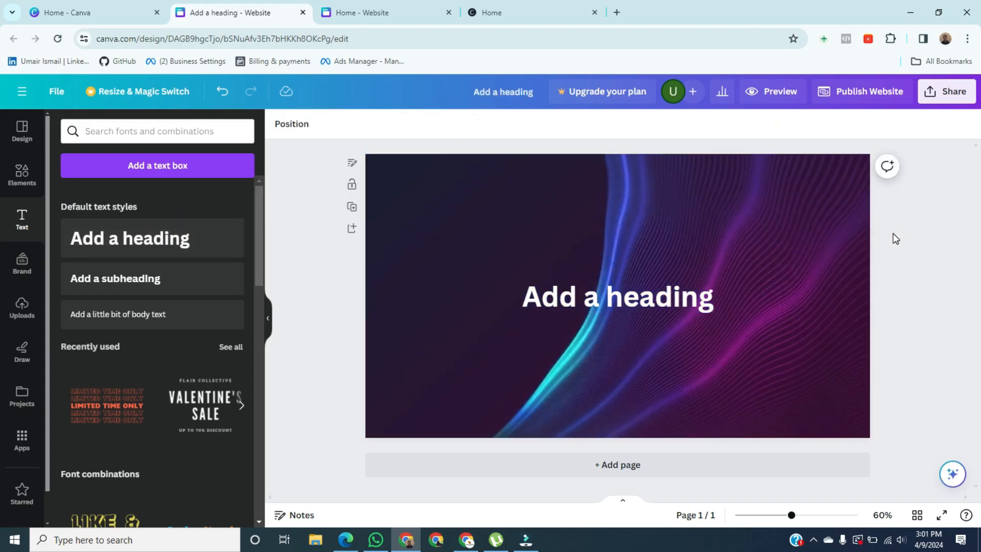
# Start publishing the heading page to the free Canva domain and set its page URL to "blog".
pyautogui.click(883, 97)
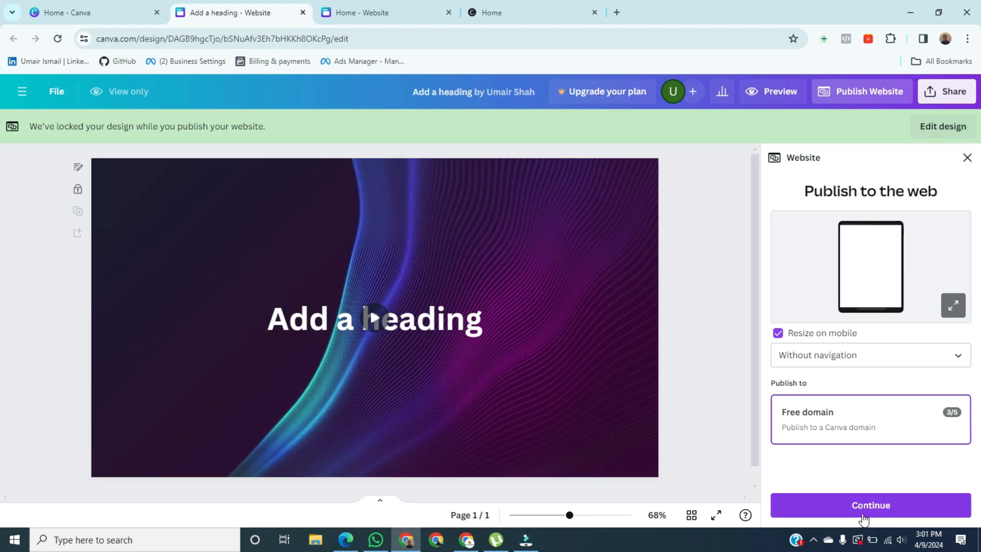
pyautogui.click(889, 500)
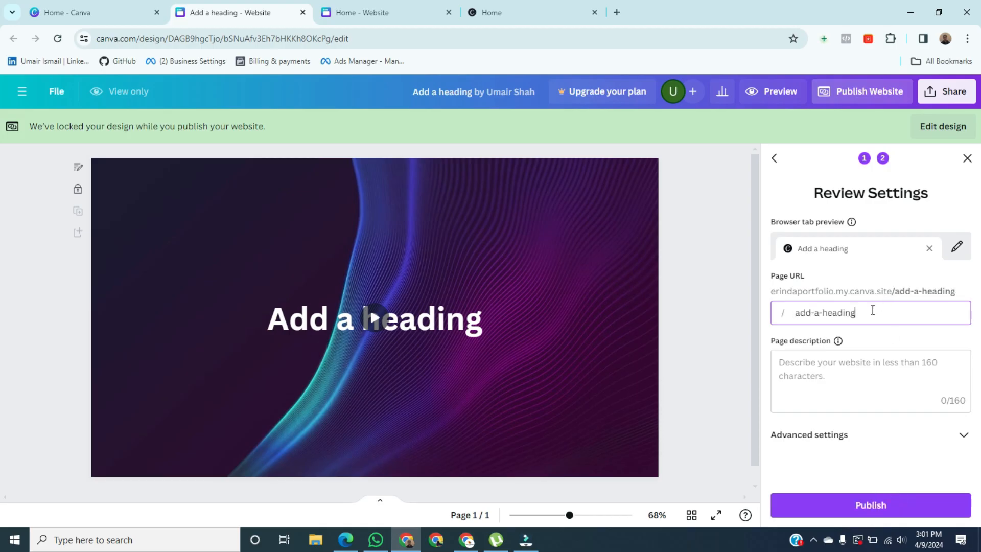
pyautogui.press('BackSpace')
pyautogui.press('BackSpace')
pyautogui.press('BackSpace')
pyautogui.press('BackSpace')
pyautogui.press('BackSpace')
pyautogui.press('BackSpace')
pyautogui.press('BackSpace')
pyautogui.press('BackSpace')
pyautogui.press('BackSpace')
pyautogui.press('BackSpace')
pyautogui.press('BackSpace')
pyautogui.press('BackSpace')
pyautogui.write('blog')
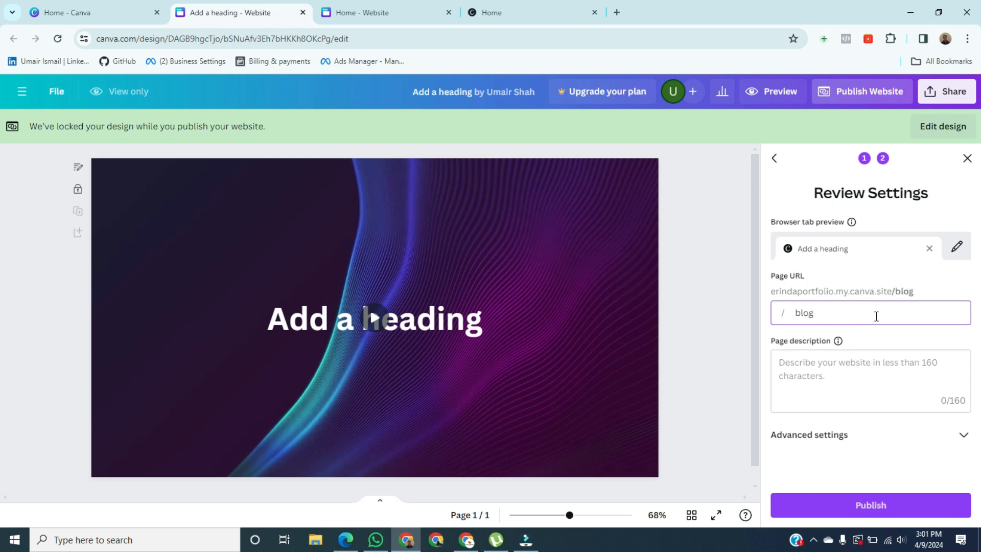
pyautogui.click(878, 339)
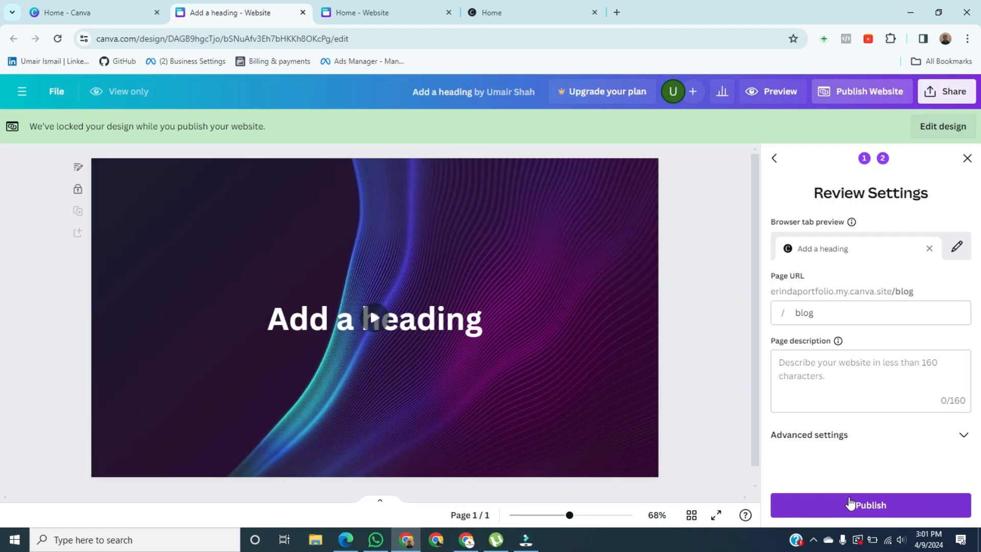
# Expand the advanced settings, publish the blog page with its default options, and copy the live website link.
pyautogui.click(847, 435)
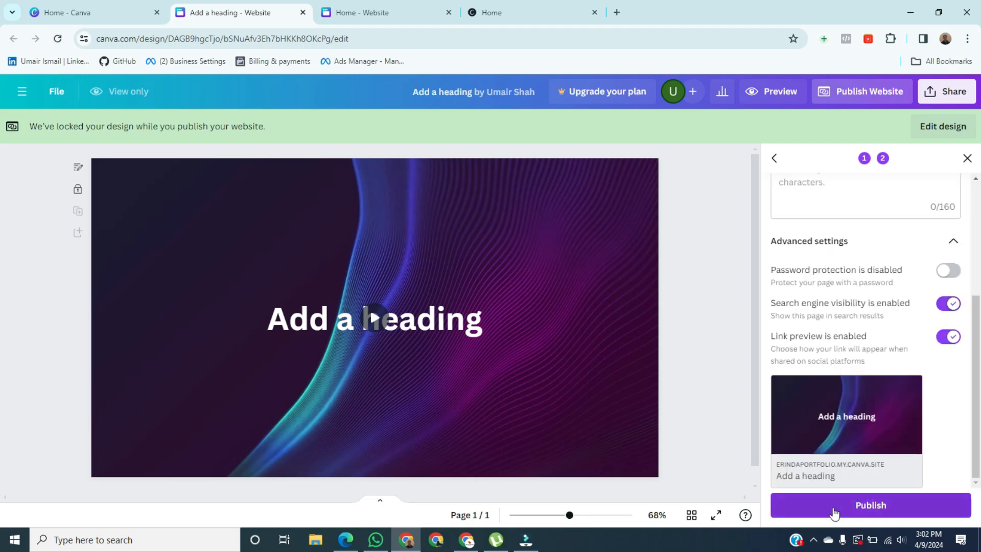
pyautogui.click(858, 506)
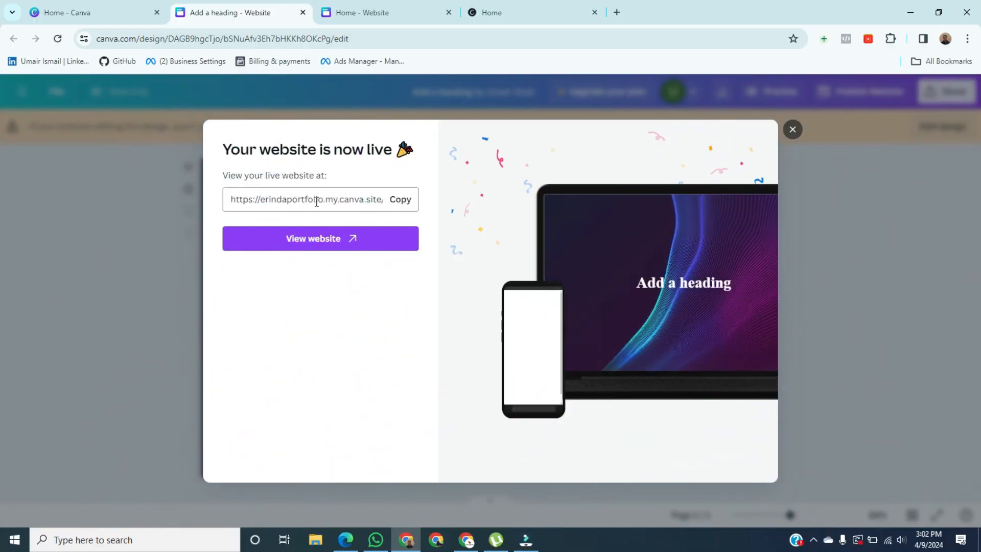
pyautogui.moveTo(230, 201); pyautogui.dragTo(423, 204)
pyautogui.click(402, 202)
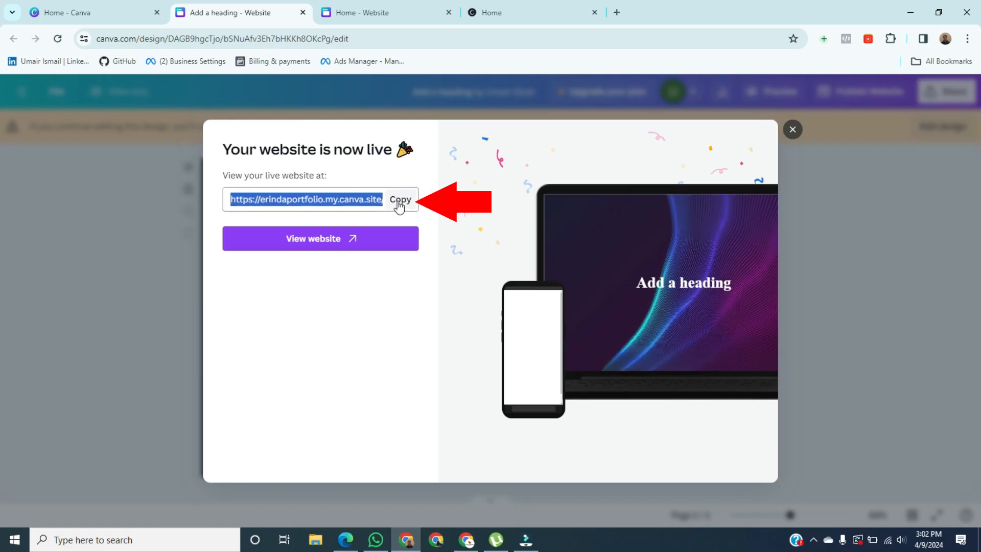
pyautogui.click(403, 202)
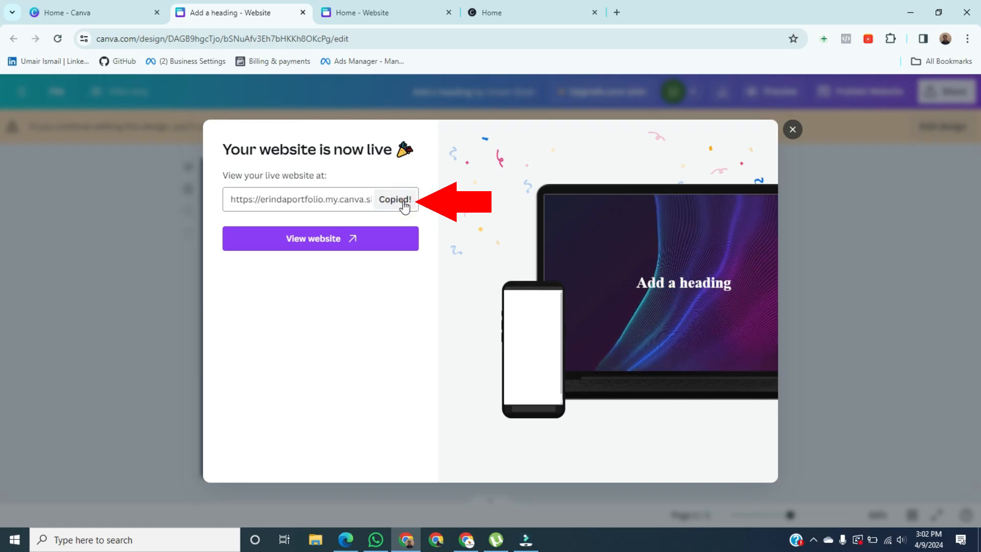
# In the Home design, link the "Blogs" header text to the copied address of the published blog page.
pyautogui.click(385, 11)
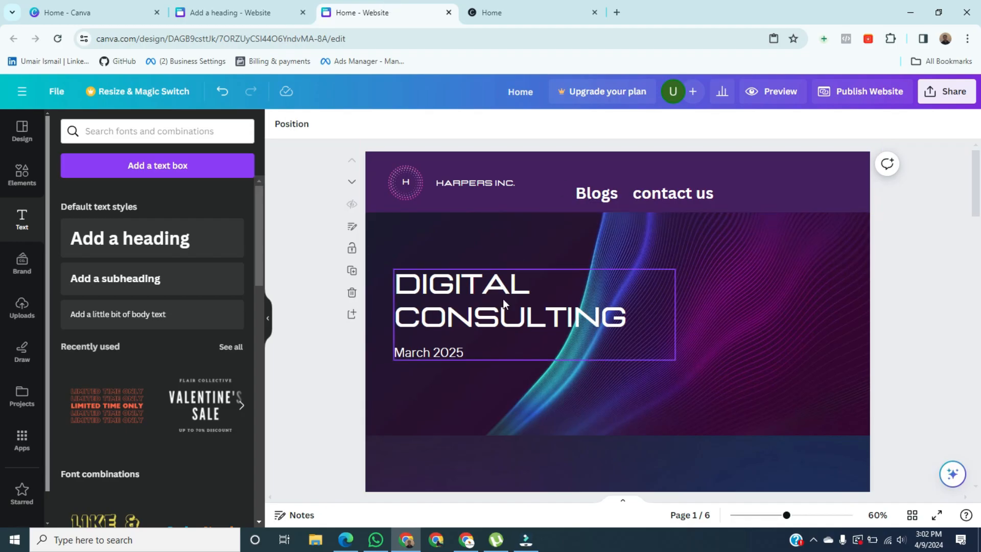
pyautogui.rightClick(601, 197)
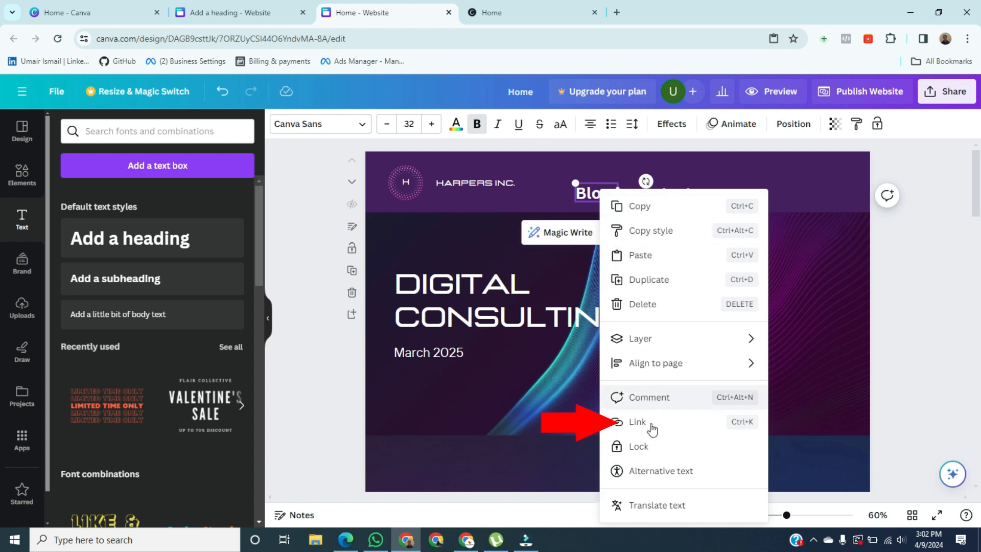
pyautogui.click(680, 427)
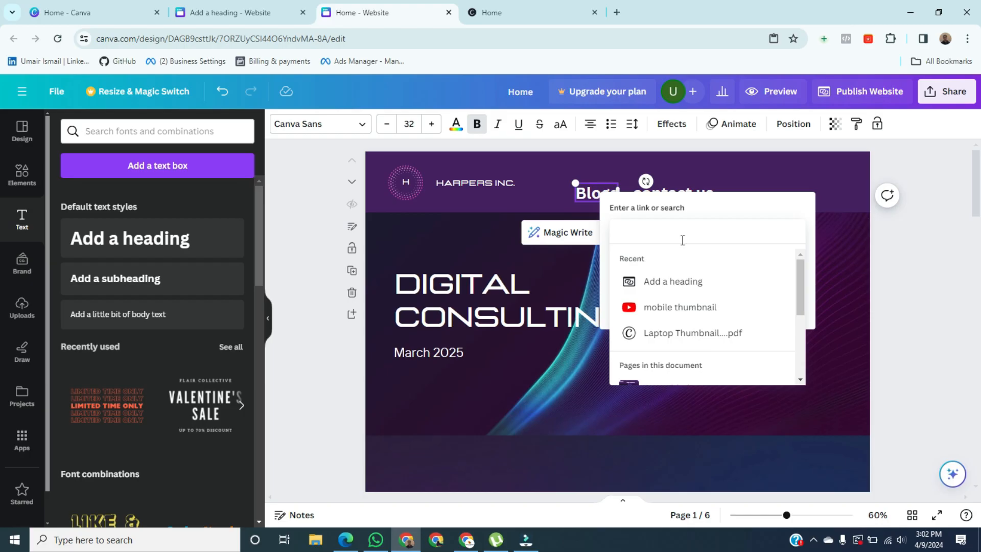
pyautogui.hotkey('ctrl', 'v')
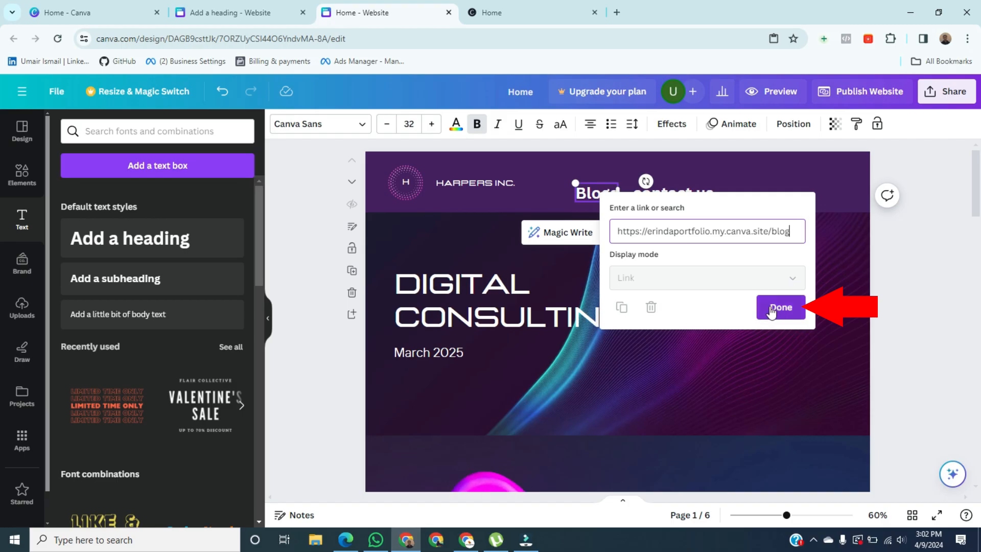
pyautogui.click(792, 308)
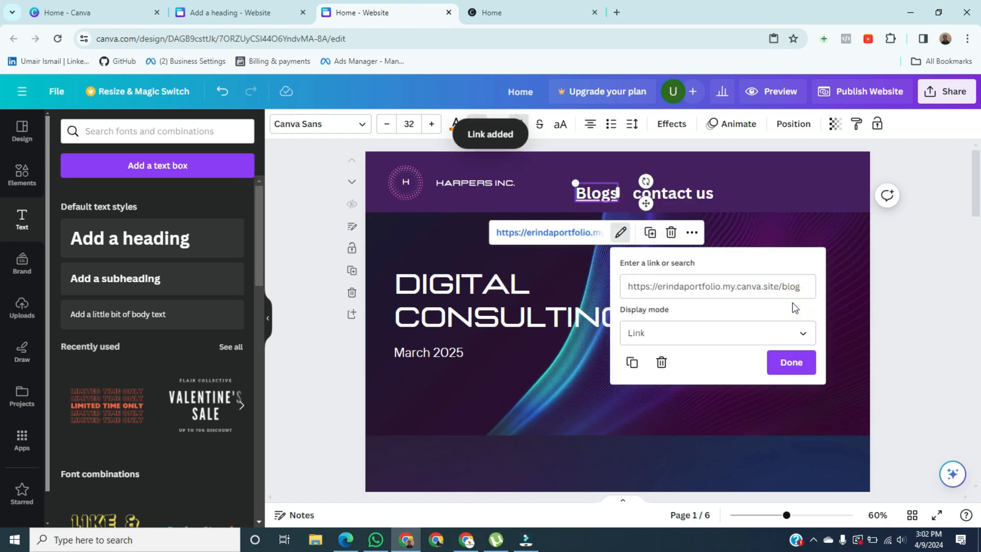
pyautogui.click(912, 274)
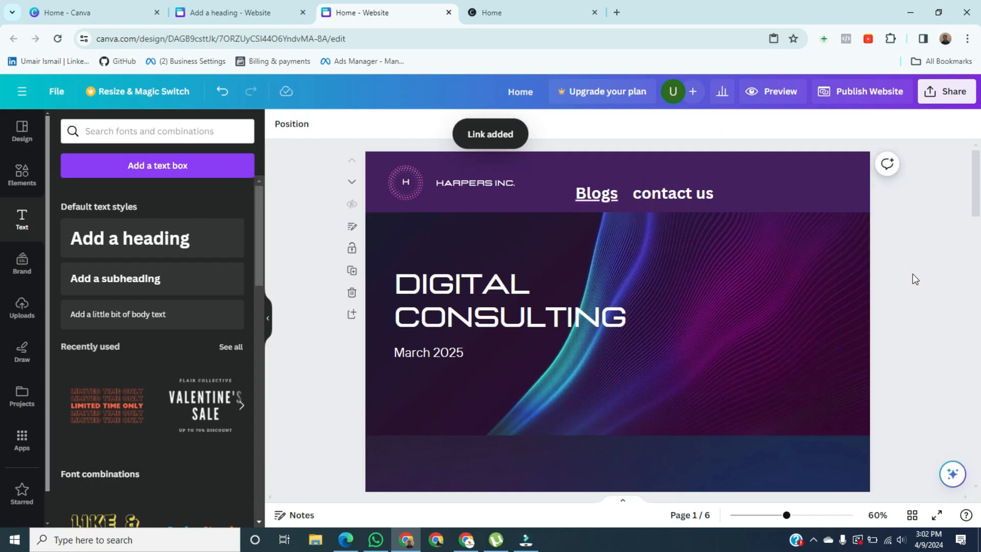
# Republish the Home website at its existing address and test the Blogs link on the live site.
pyautogui.click(873, 98)
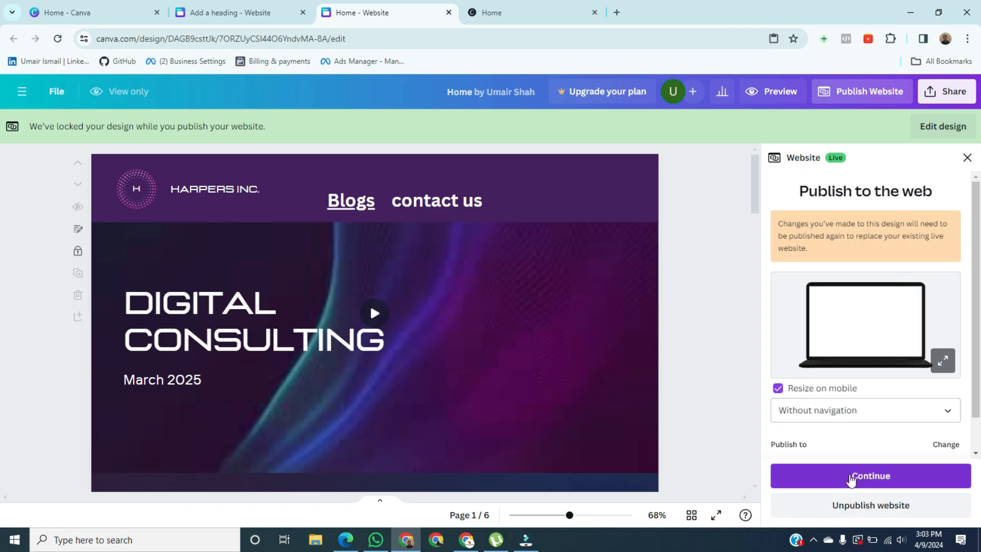
pyautogui.click(869, 477)
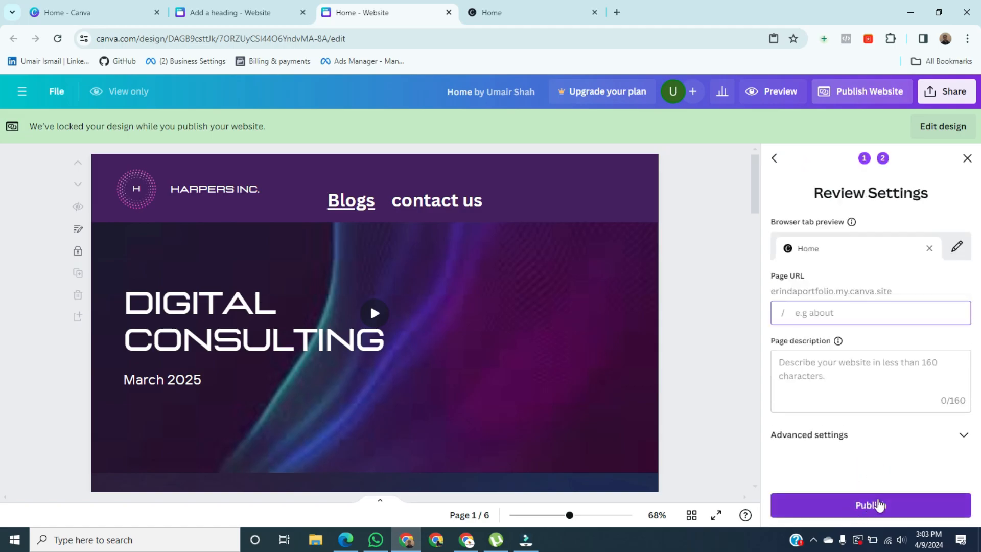
pyautogui.click(875, 505)
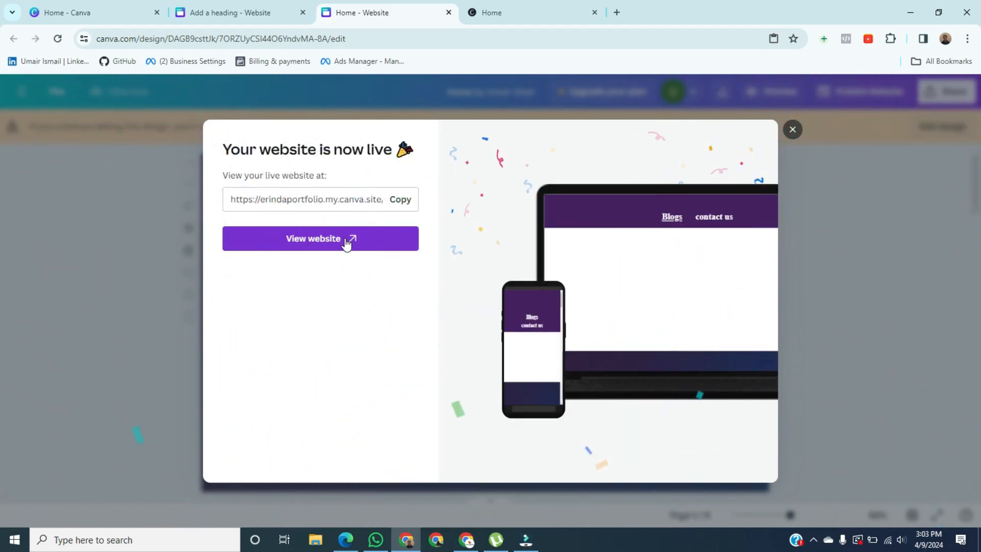
pyautogui.click(346, 241)
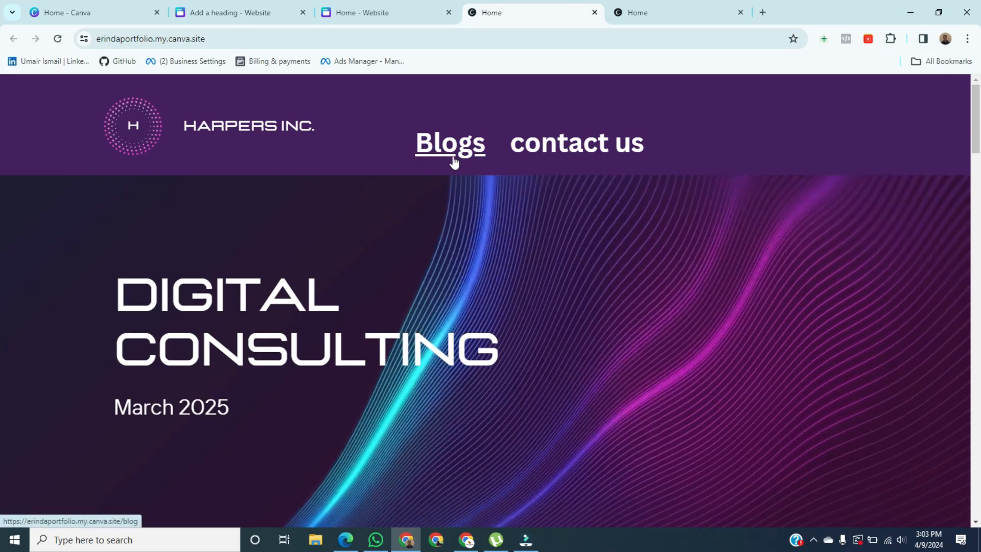
pyautogui.click(451, 152)
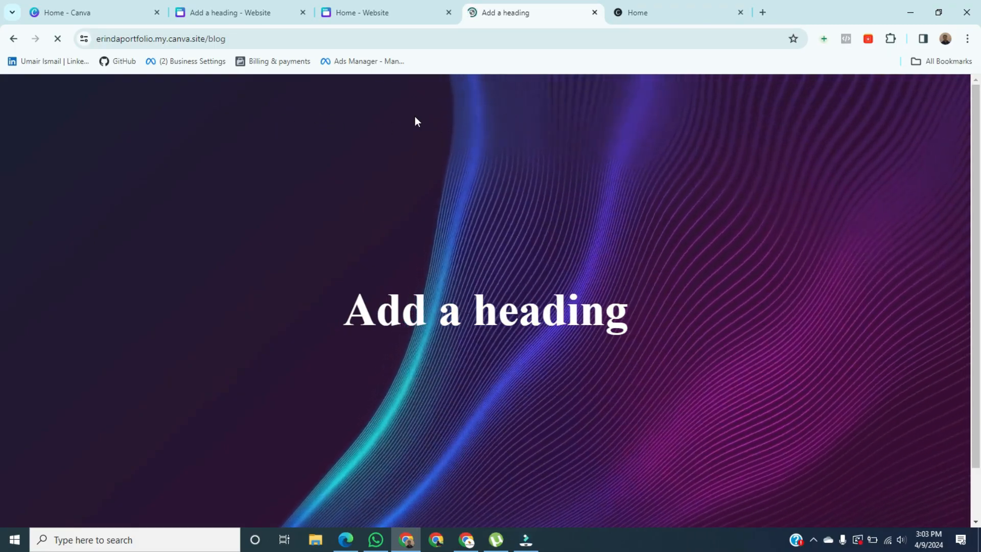
# Reopen the Home design for editing and copy its header: the Harpers Inc. logo, "Blogs", "contact us" and the purple bar.
pyautogui.click(383, 3)
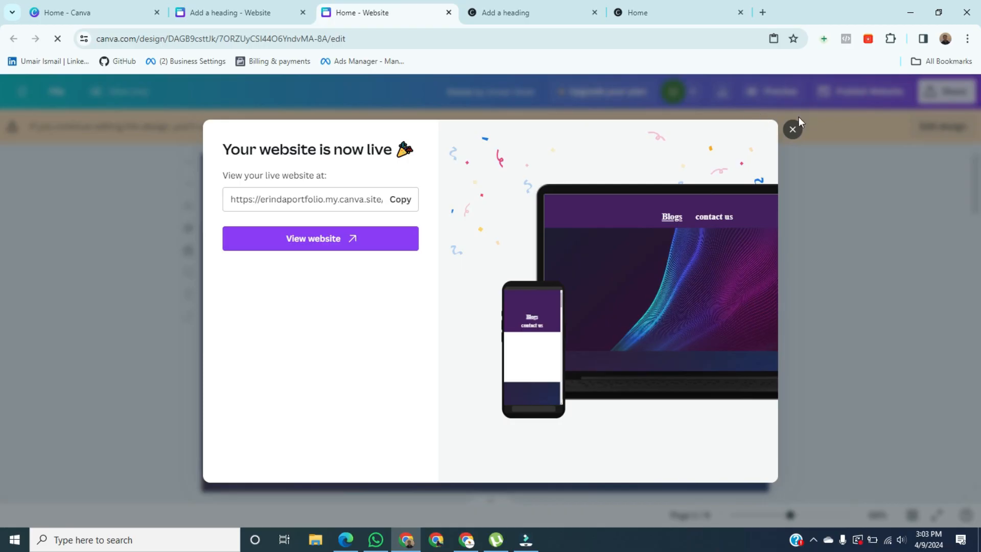
pyautogui.click(791, 131)
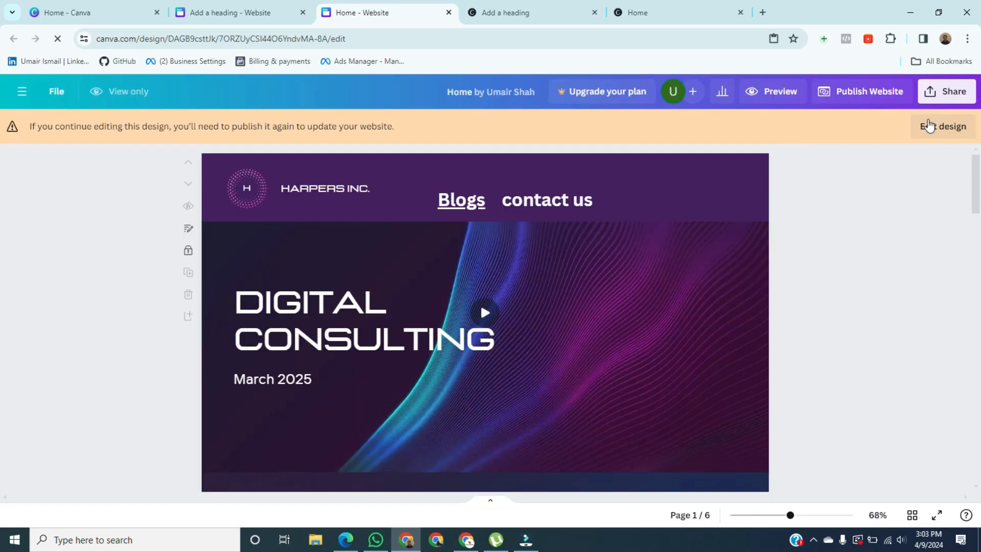
pyautogui.click(943, 129)
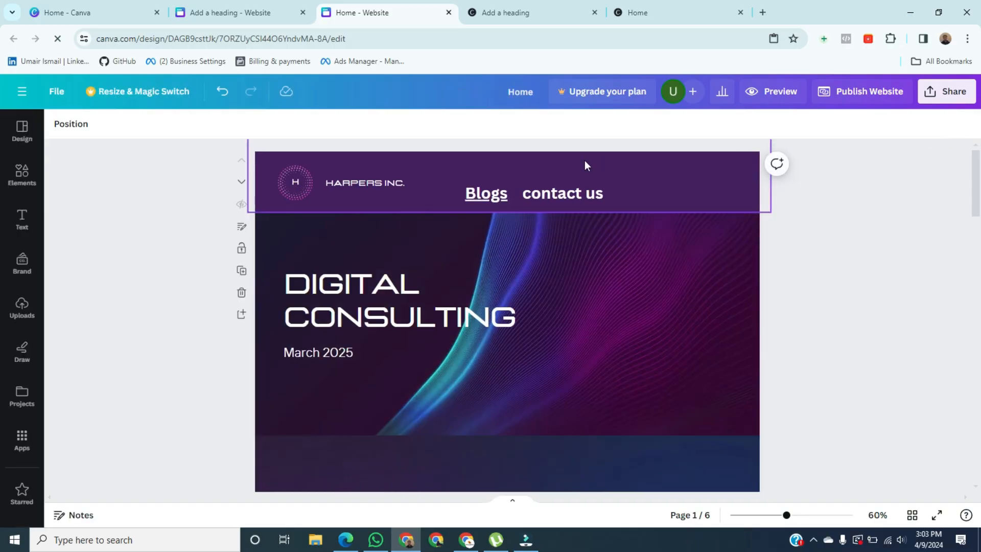
pyautogui.click(345, 186)
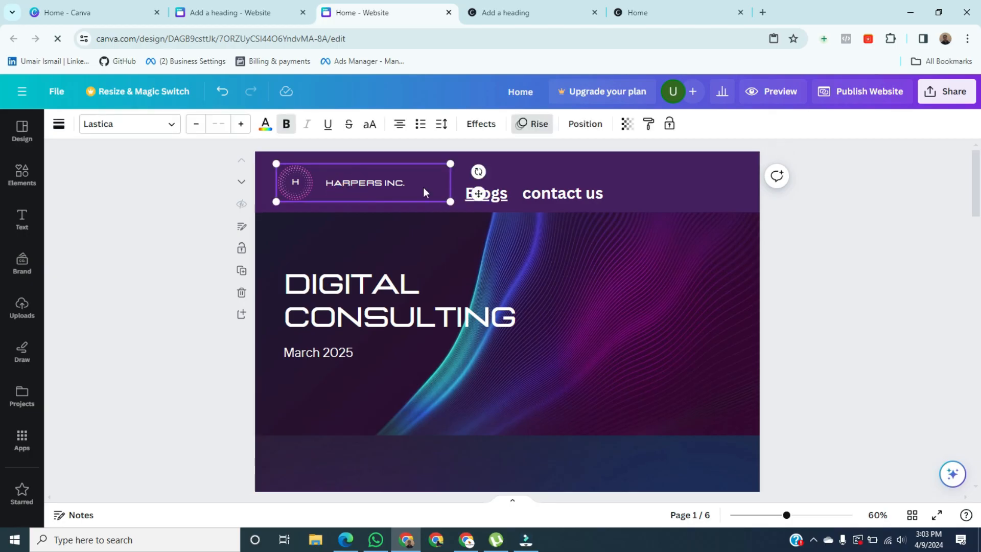
pyautogui.keyDown('shift'); pyautogui.click(496, 195); pyautogui.keyUp('shift')
pyautogui.keyDown('shift'); pyautogui.click(565, 193); pyautogui.keyUp('shift')
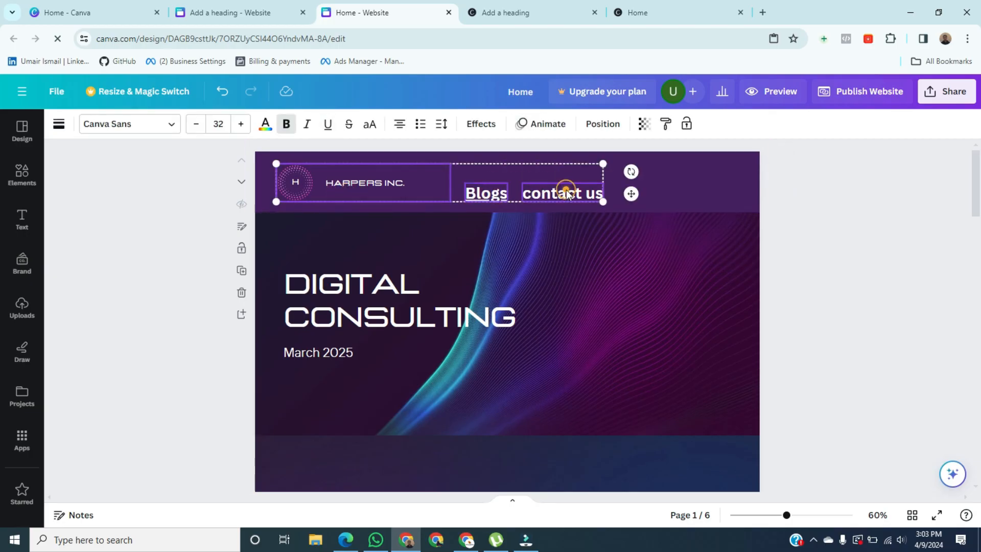
pyautogui.keyDown('shift'); pyautogui.click(700, 182); pyautogui.keyUp('shift')
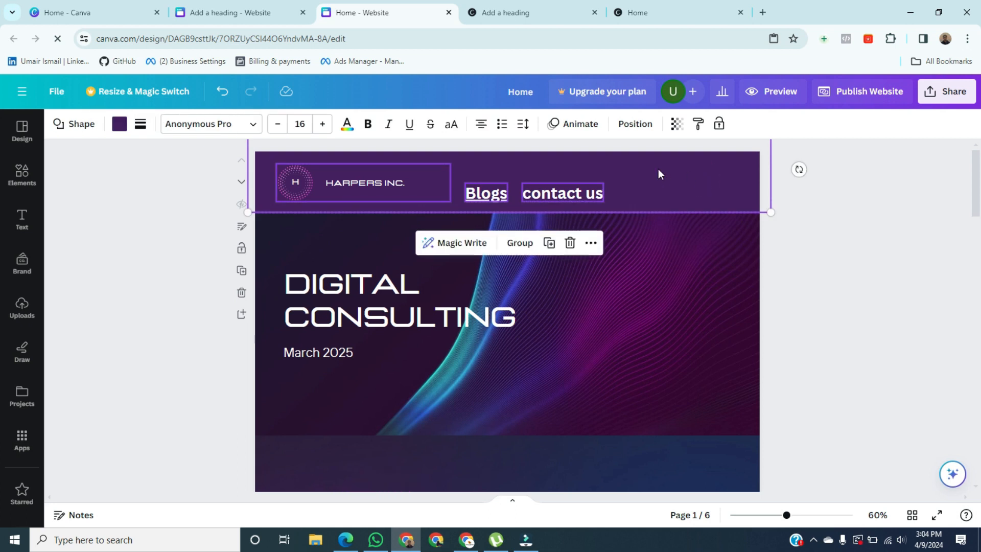
pyautogui.rightClick(642, 167)
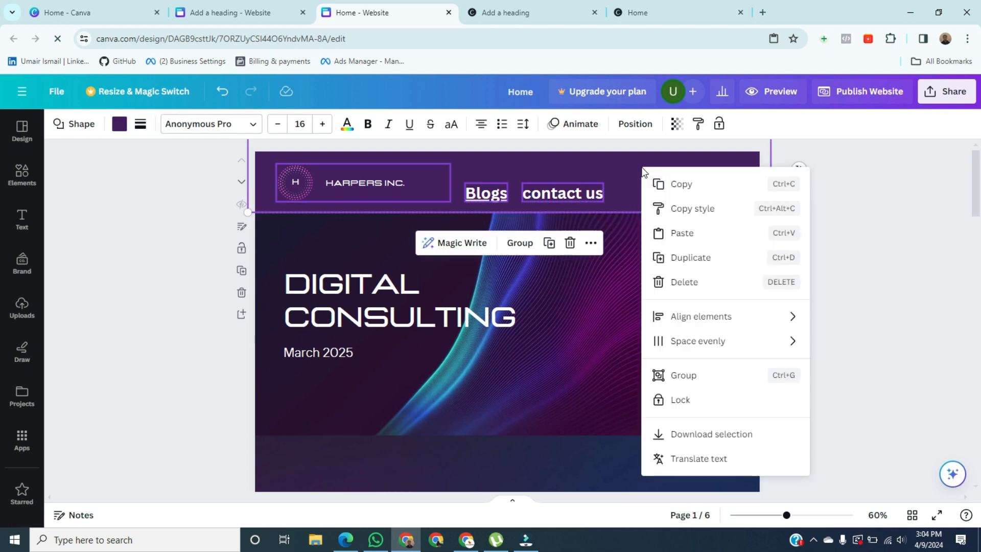
pyautogui.click(700, 184)
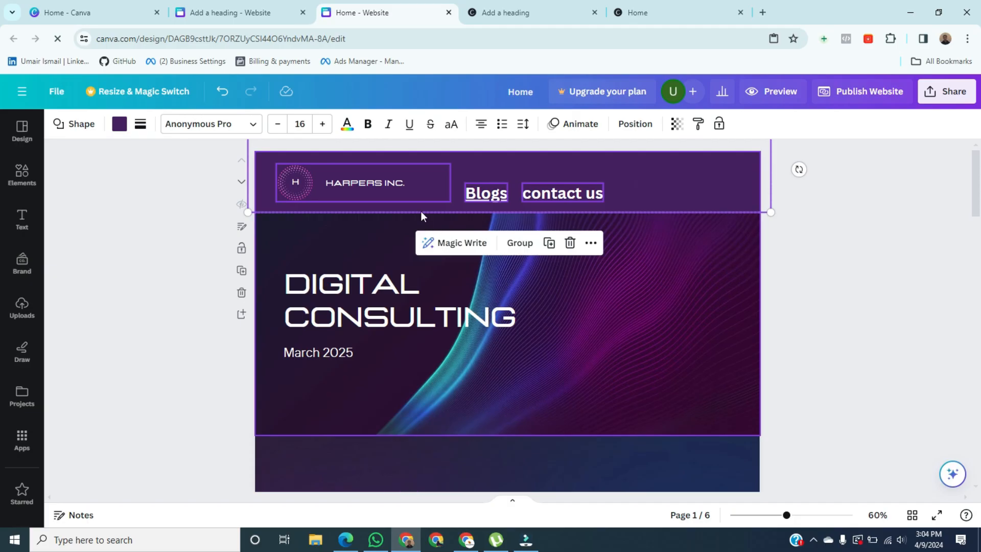
# Reopen the "Add a heading" blog design for editing and paste the copied header onto its page.
pyautogui.click(251, 7)
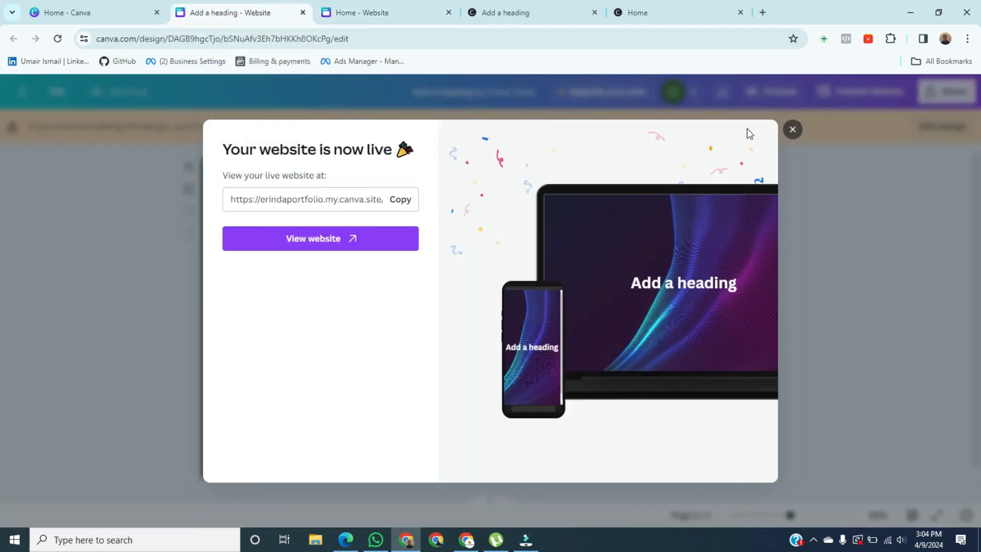
pyautogui.click(793, 131)
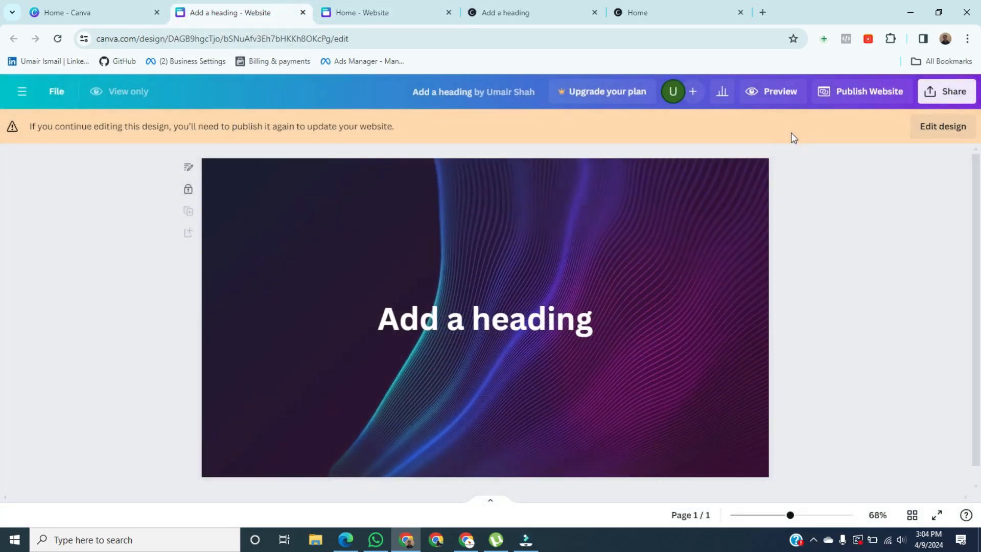
pyautogui.click(945, 127)
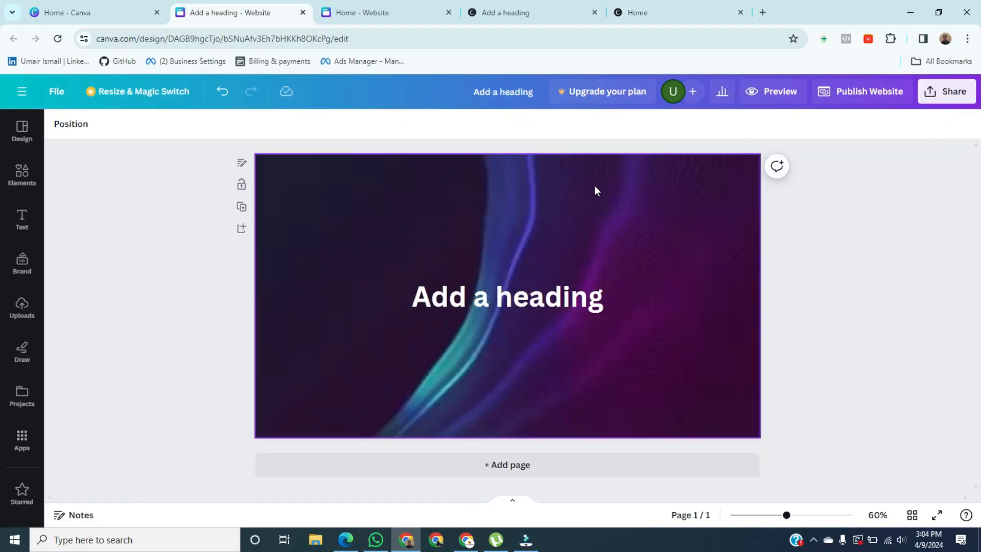
pyautogui.rightClick(474, 175)
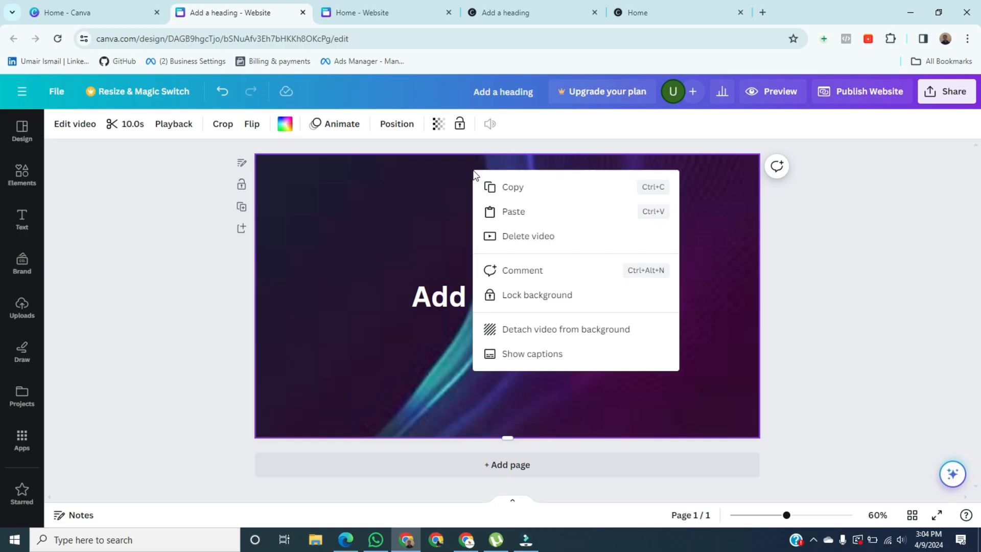
pyautogui.click(547, 212)
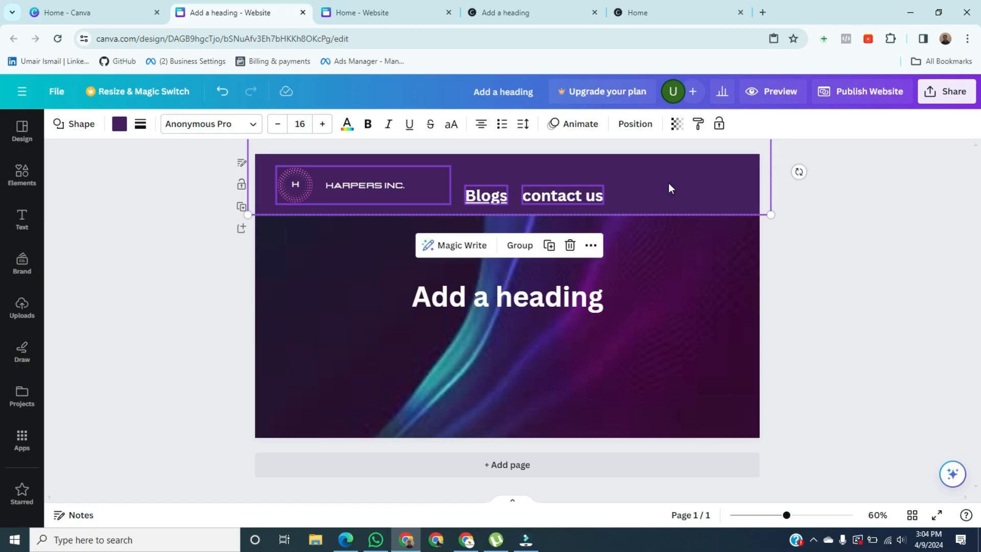
# Republish the blog design with its new header at the existing /blog page URL.
pyautogui.click(827, 184)
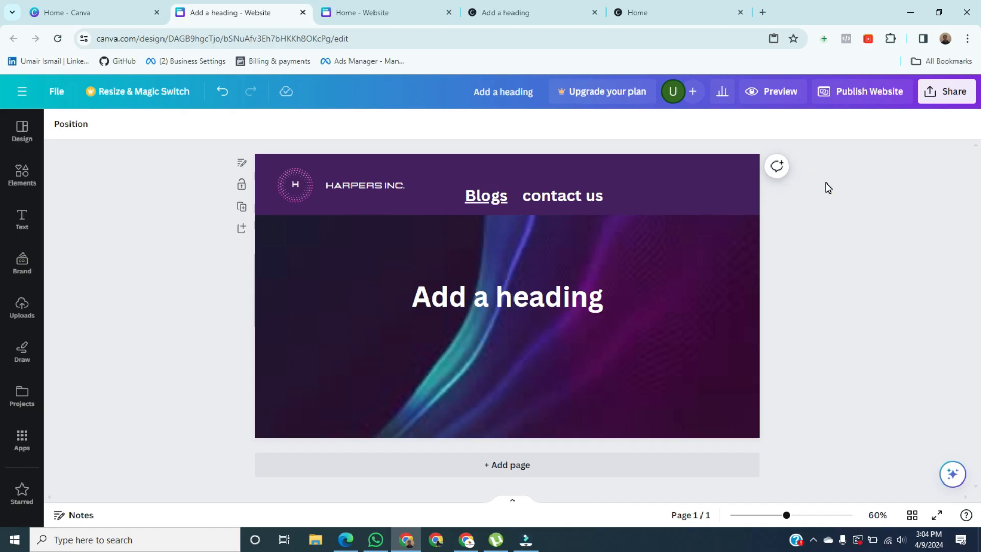
pyautogui.click(875, 98)
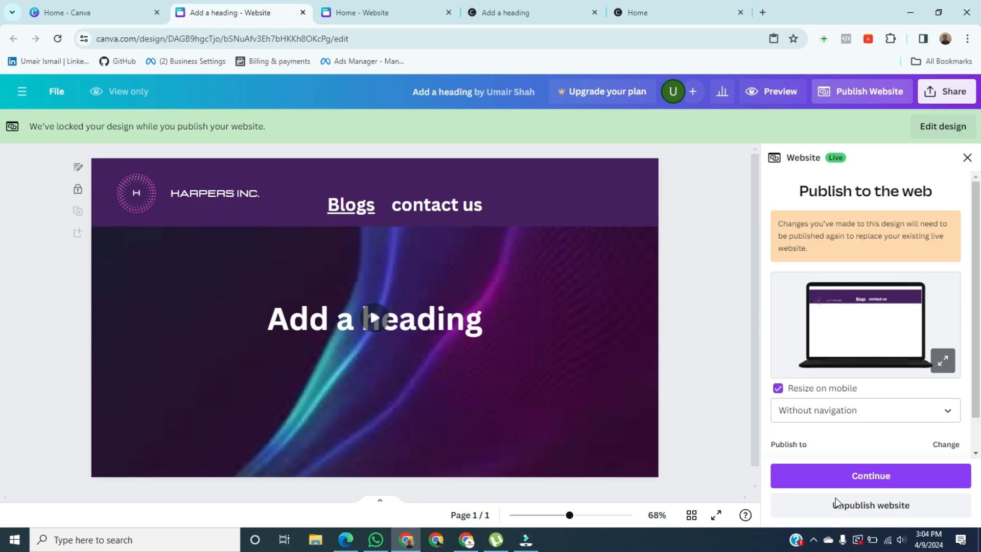
pyautogui.click(875, 472)
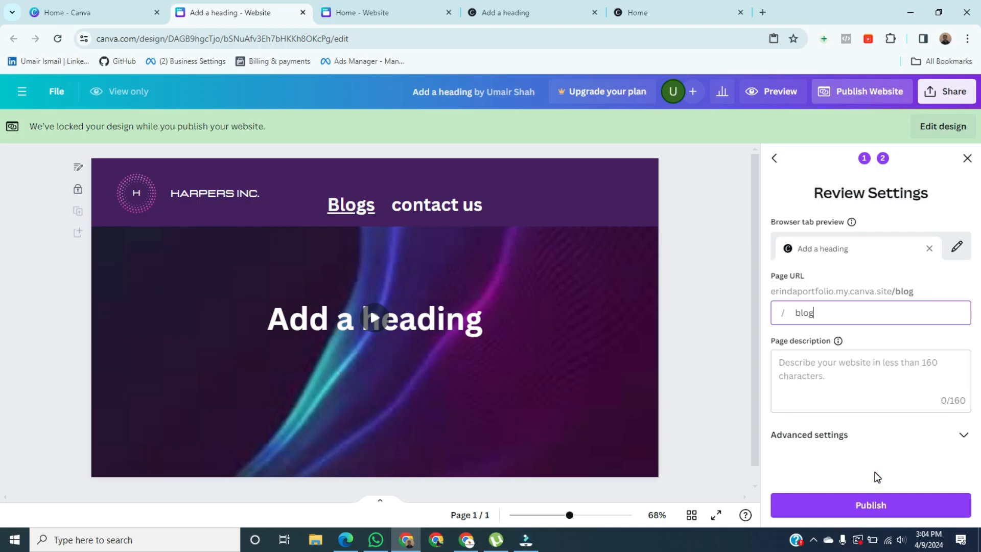
pyautogui.click(887, 505)
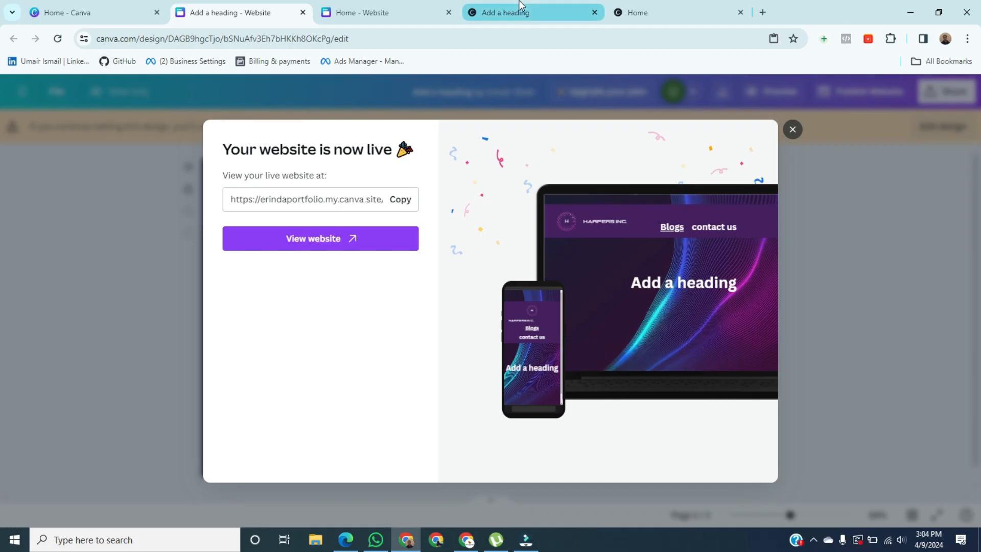
# Reload the live Home site, follow its Blogs link to check the blog page's header, and return to look over the Home page.
pyautogui.click(646, 1)
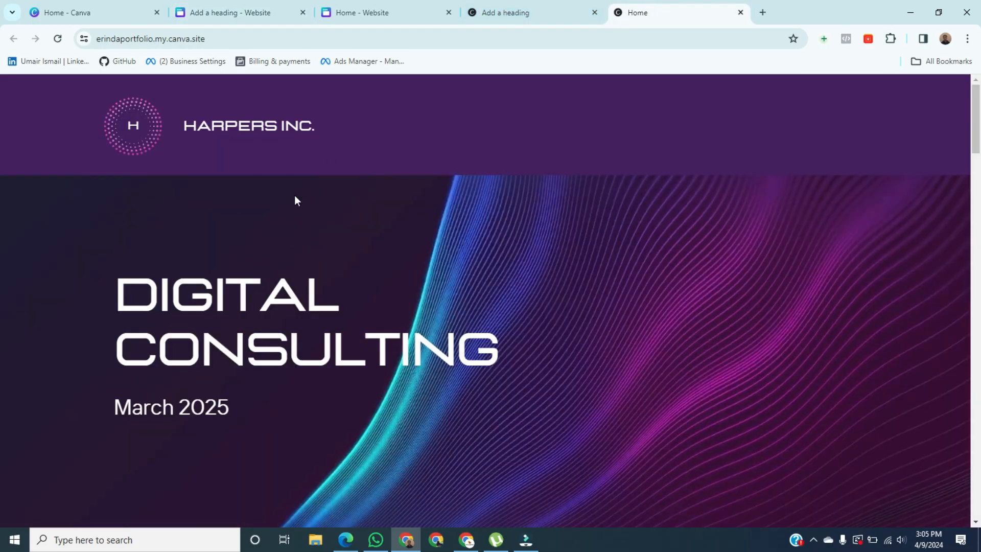
pyautogui.click(58, 39)
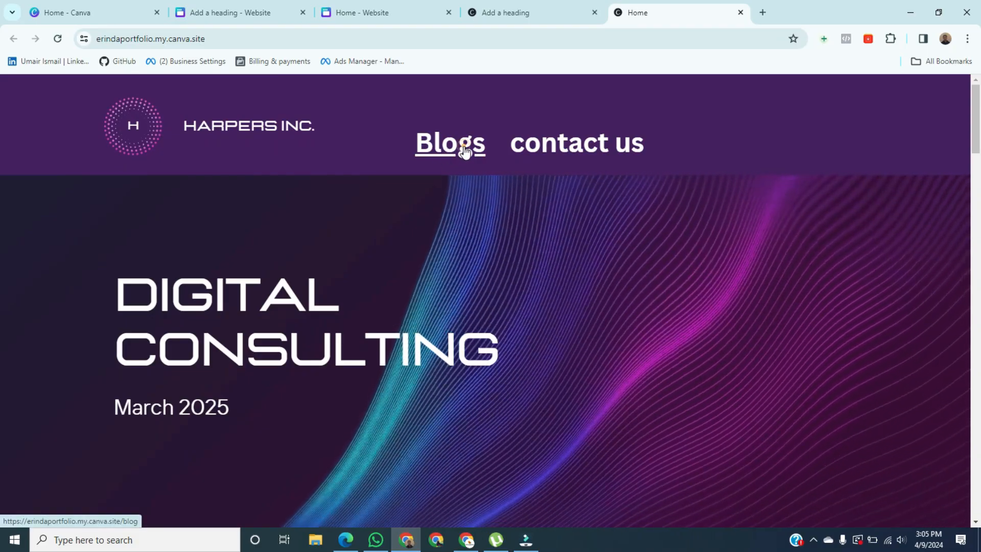
pyautogui.click(464, 152)
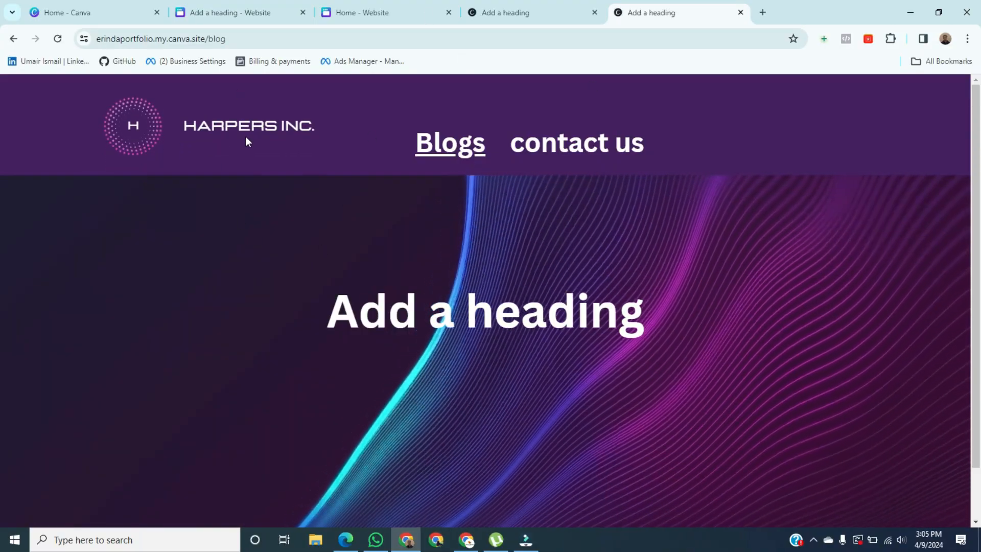
pyautogui.scroll(-1, 634, 334)
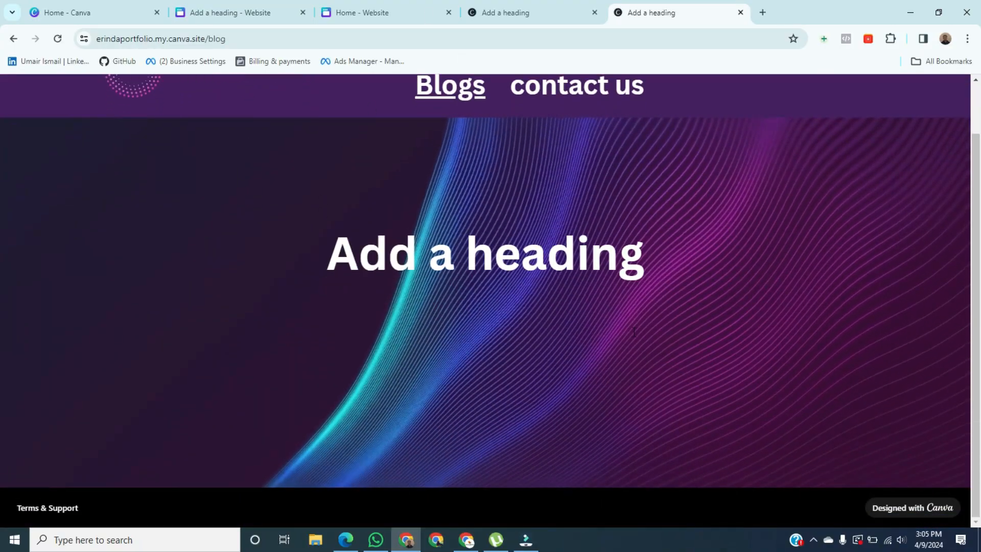
pyautogui.scroll(1, 634, 334)
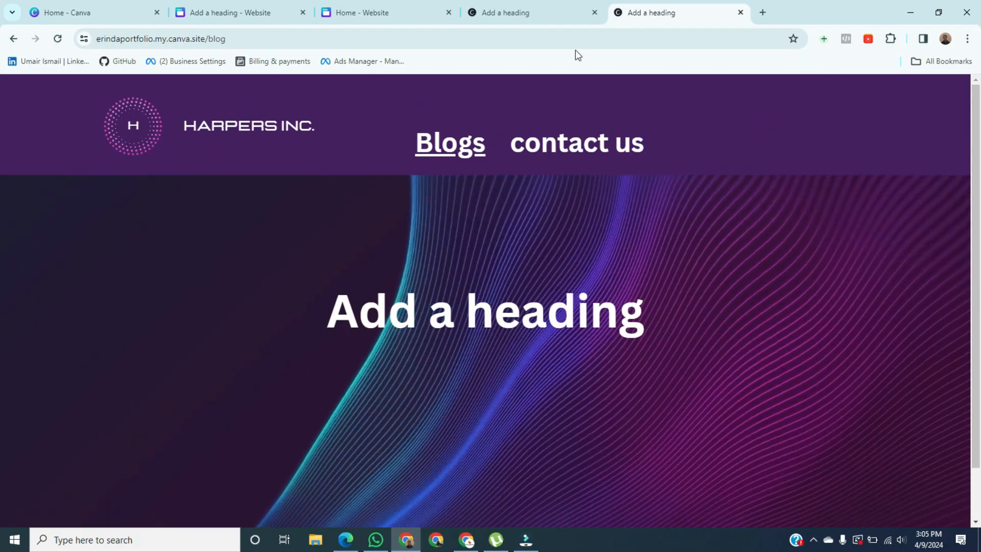
pyautogui.click(13, 39)
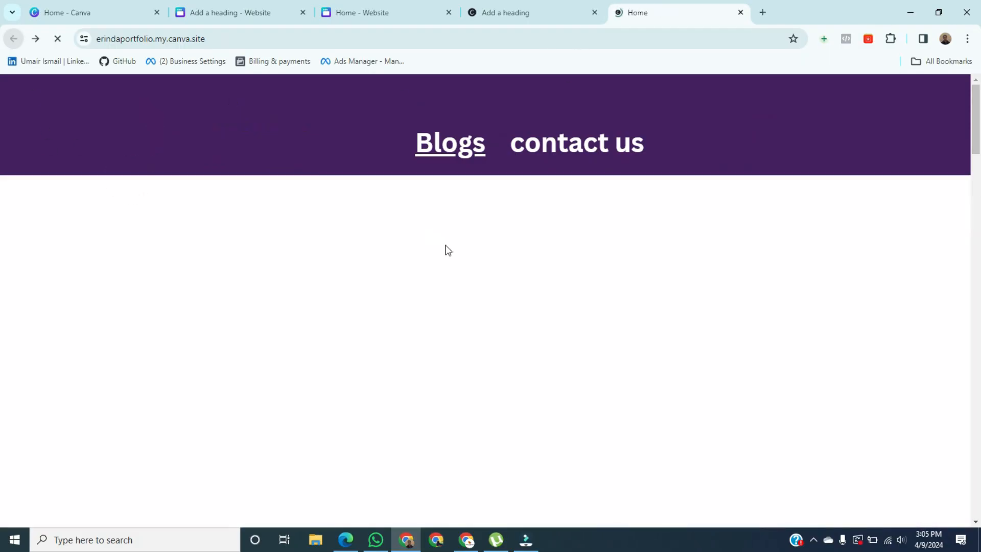
pyautogui.moveTo(975, 125); pyautogui.dragTo(976, 313)
pyautogui.scroll(12, 0, 198)
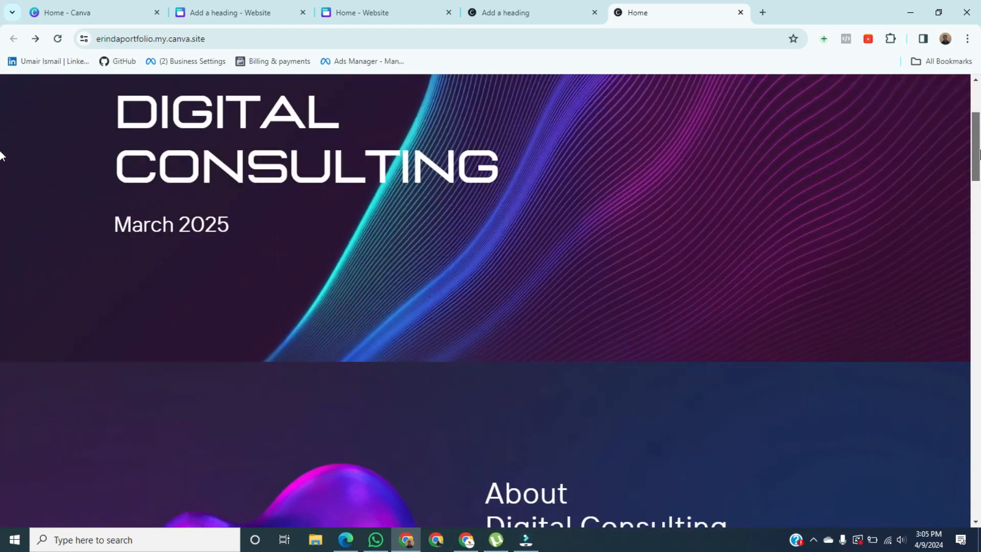